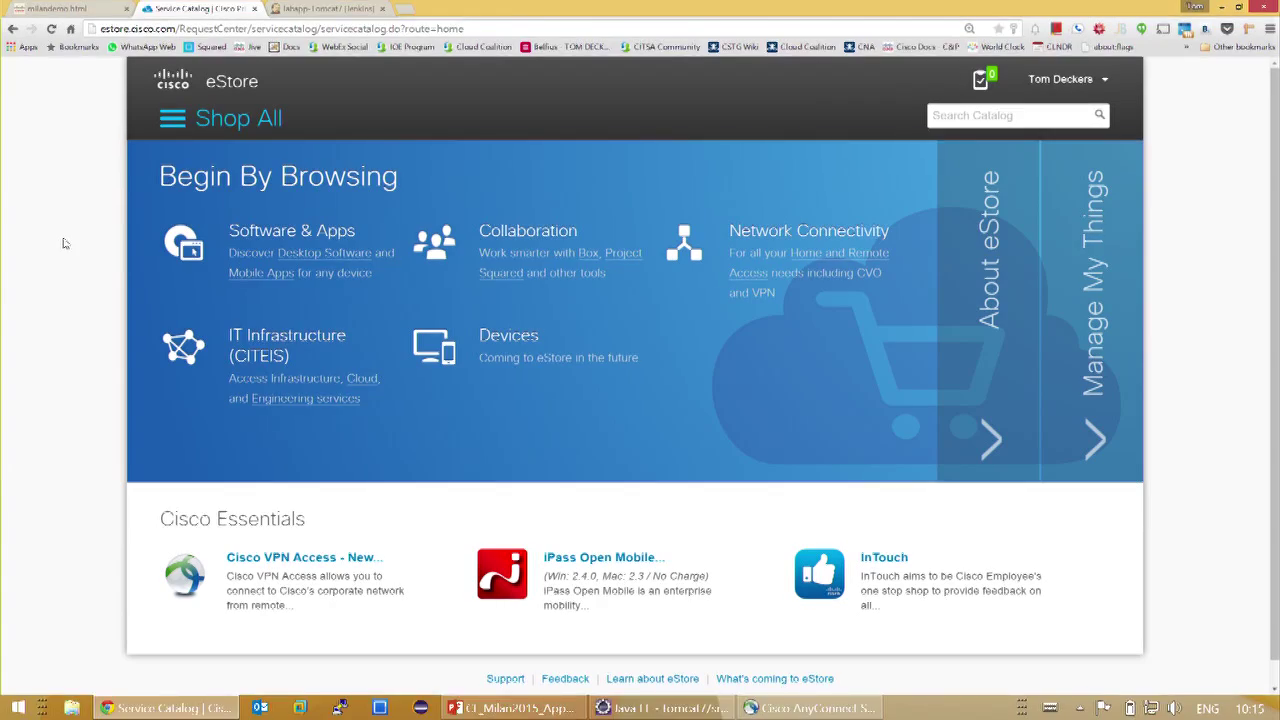
- From the Shop All menu, go to the IT Infrastructure (CITEIS) catalog category
click(178, 123)
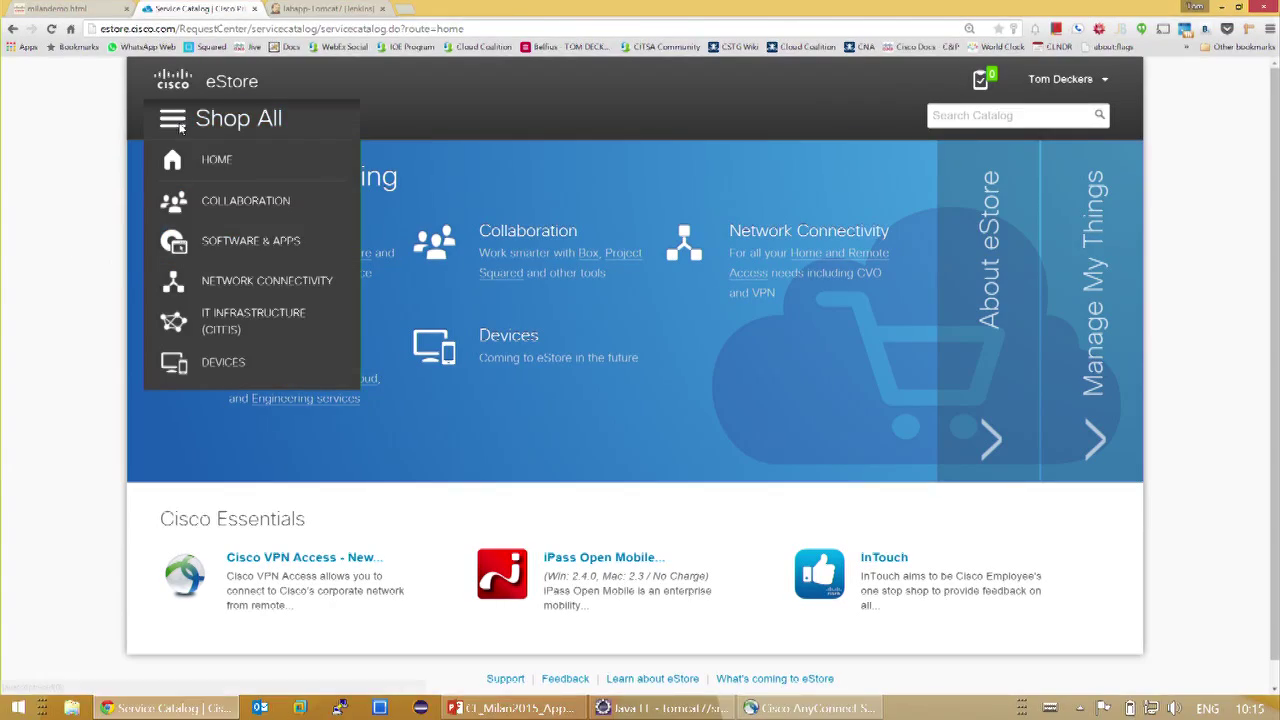
mouse_move(205, 205)
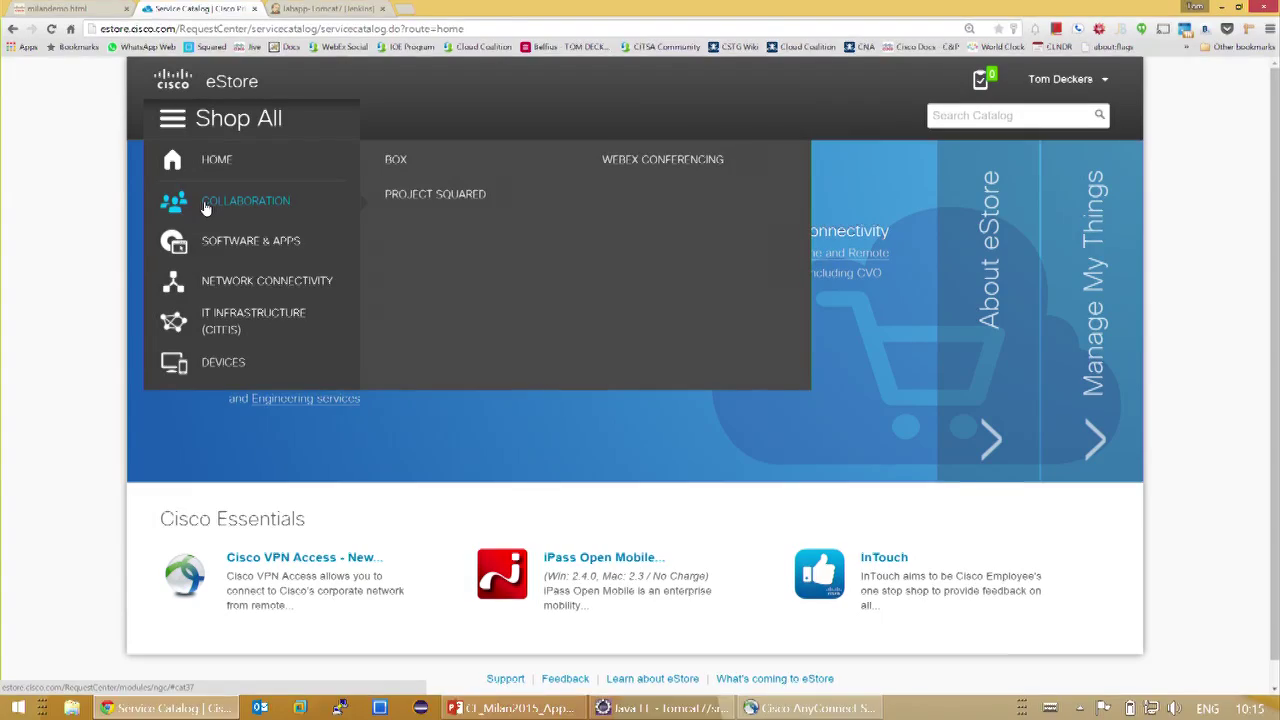
mouse_move(238, 292)
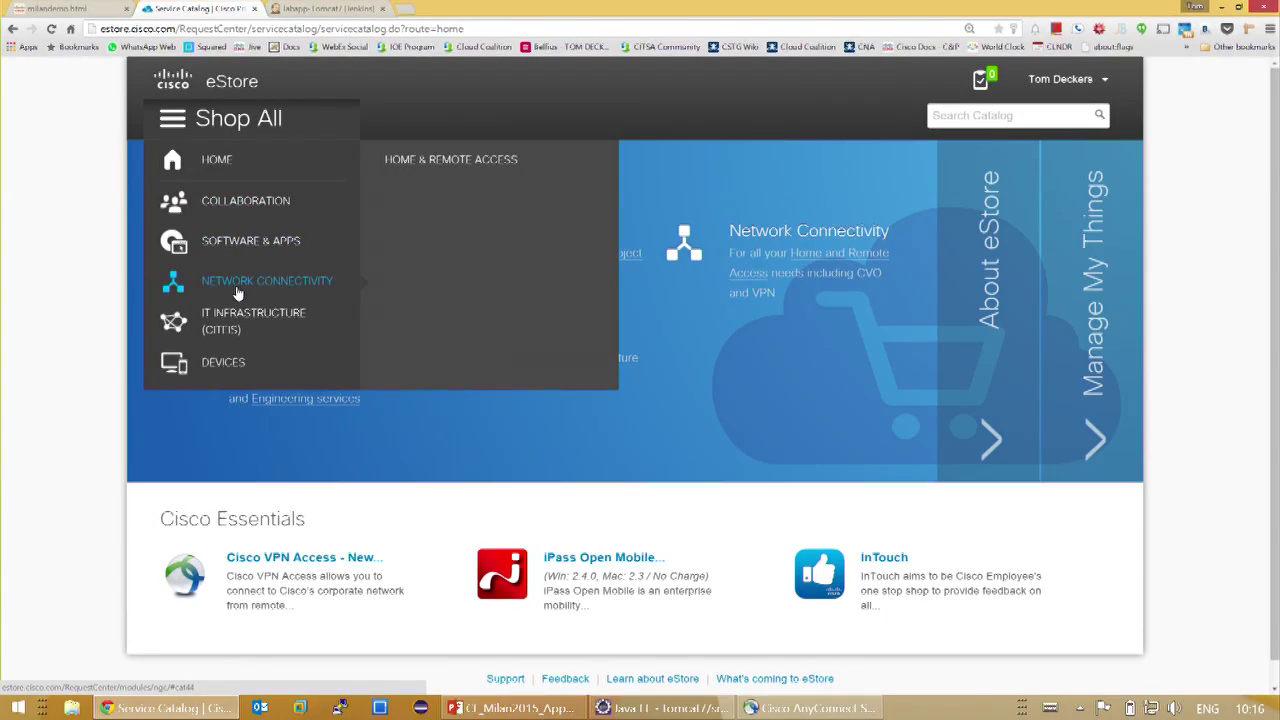
mouse_move(220, 328)
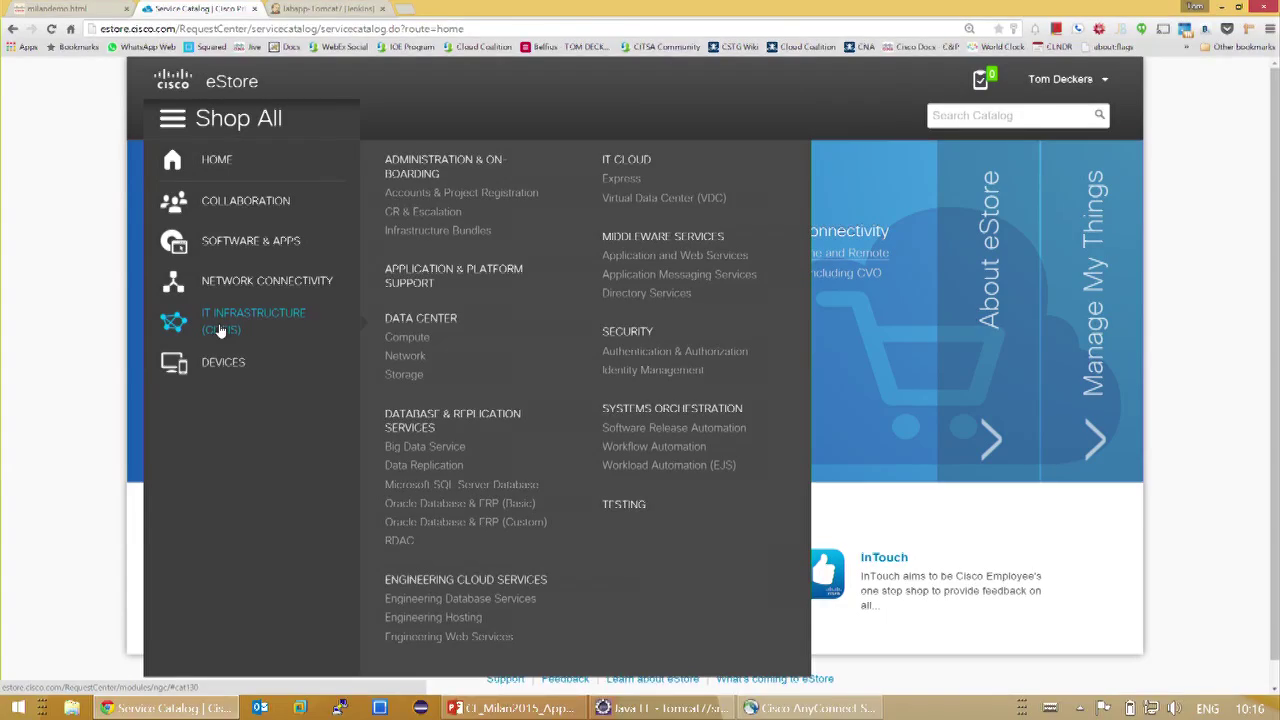
click(220, 328)
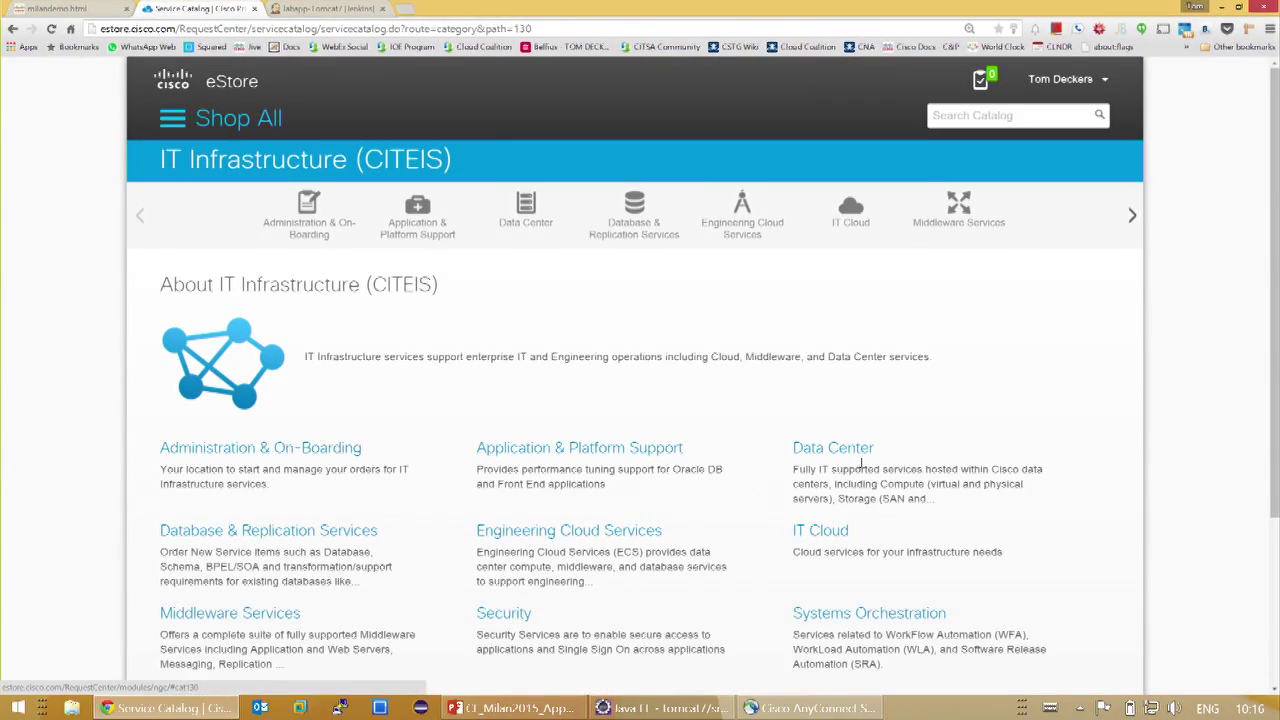
- Under Application & Platform Support's Middleware Services, open the Lightweight Application Environment (LAE) page
scroll(575, 450, down, 2)
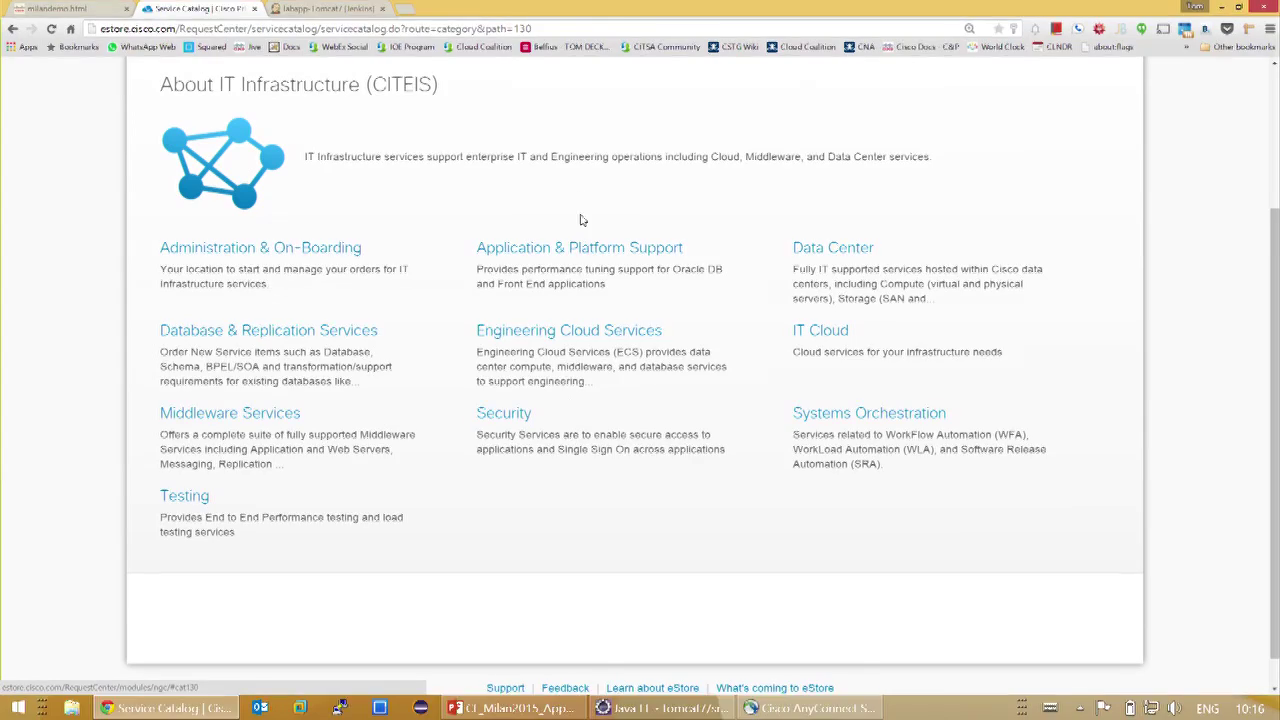
click(576, 254)
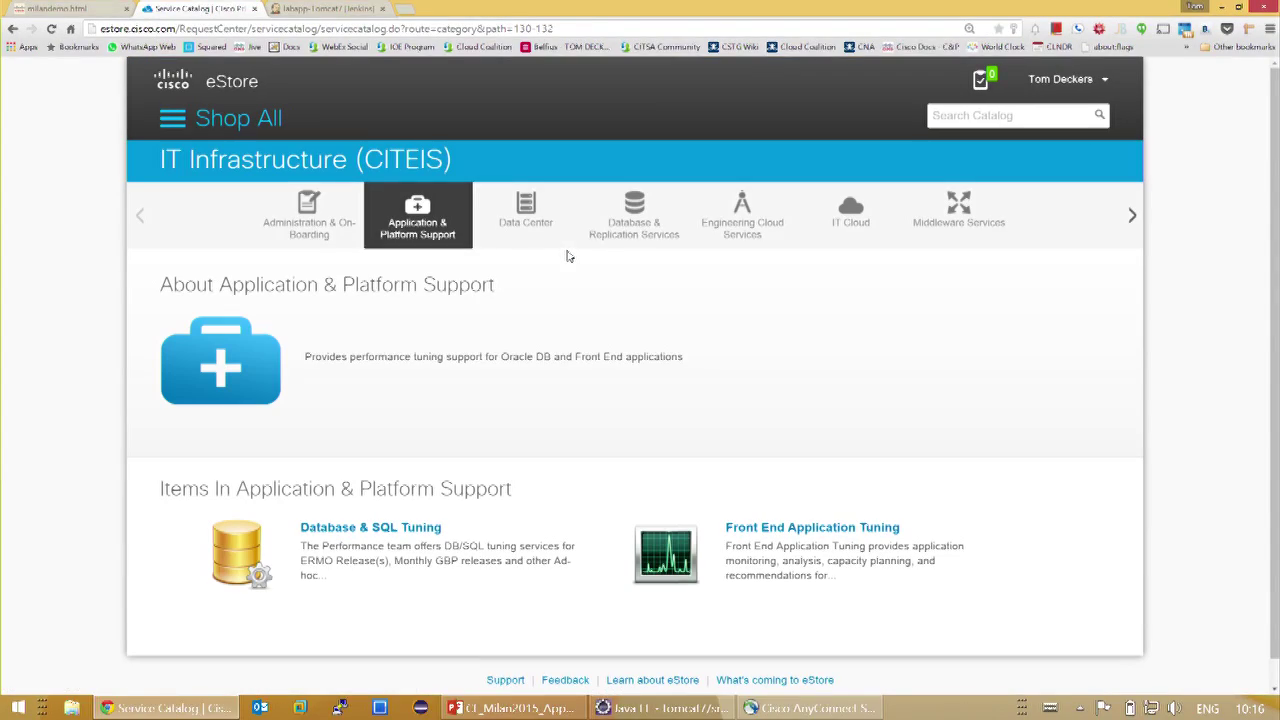
mouse_move(986, 226)
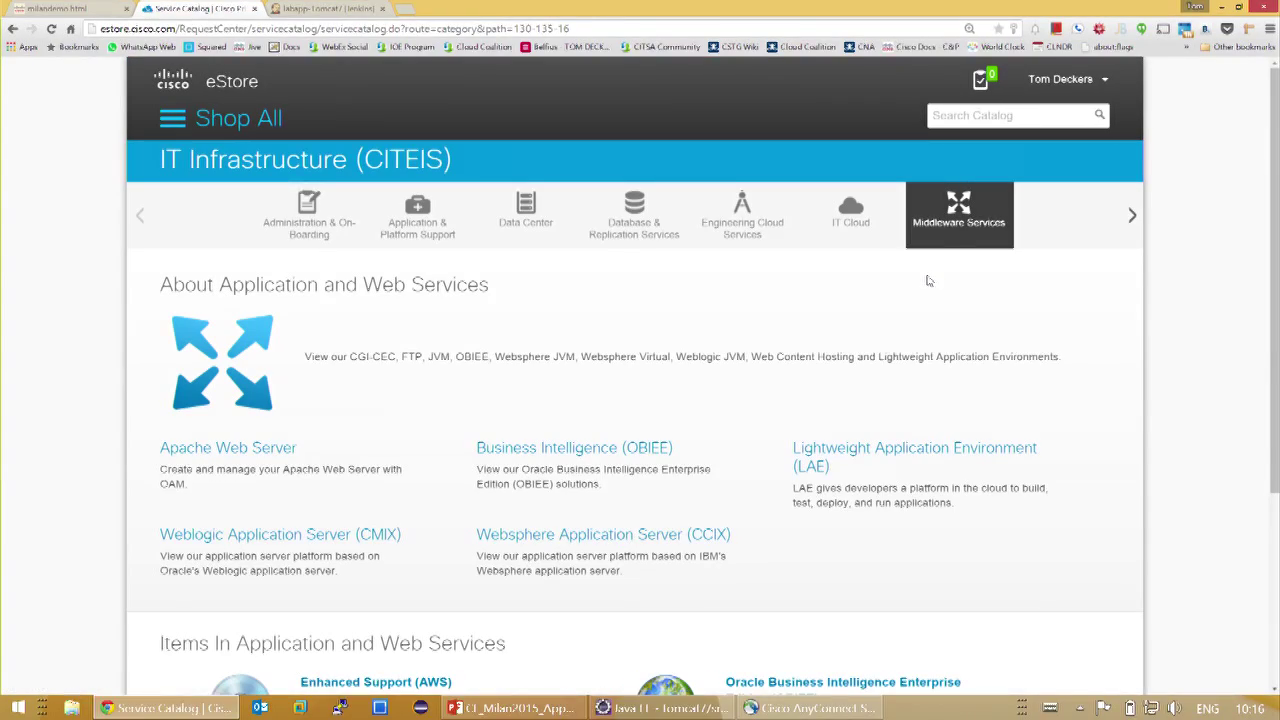
scroll(926, 282, down, 2)
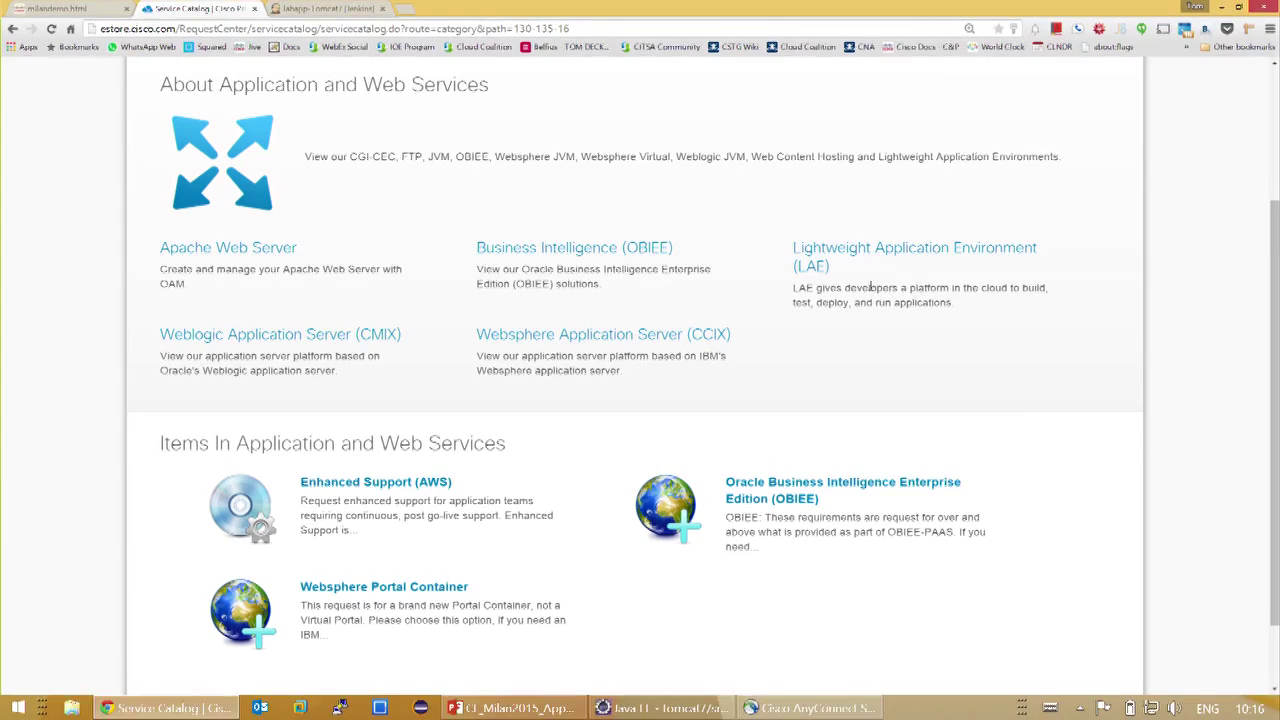
click(870, 250)
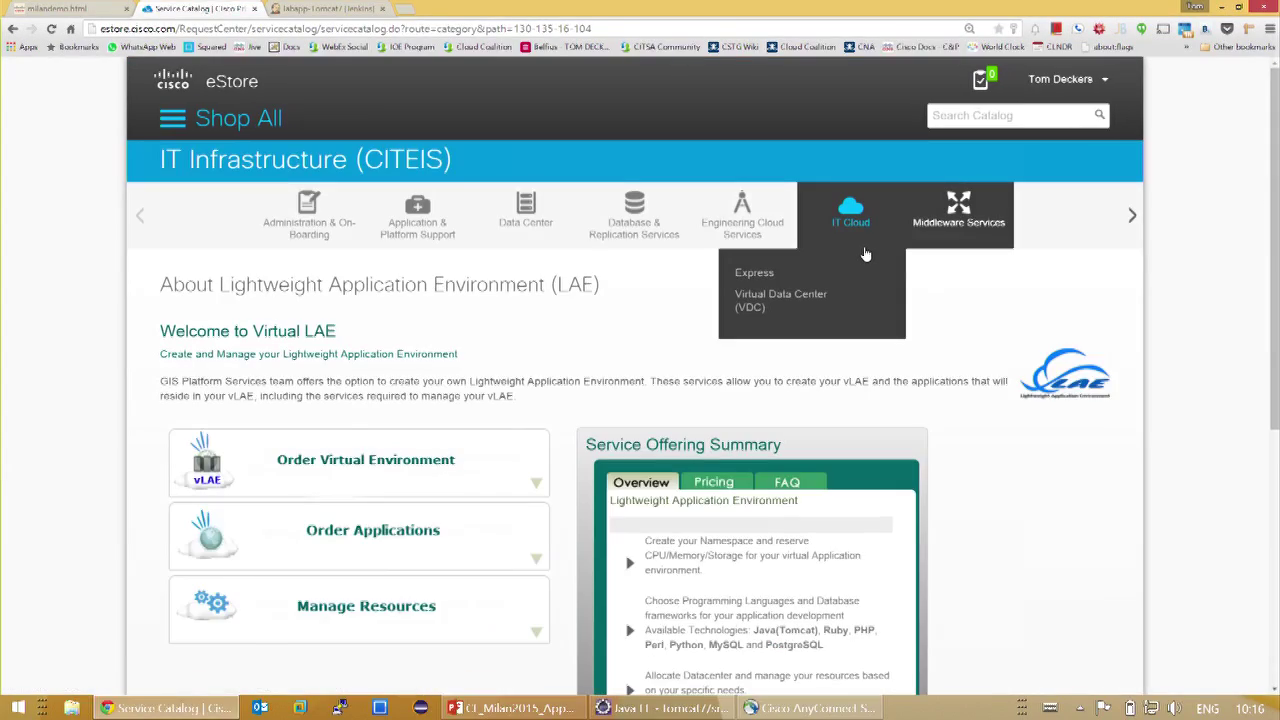
- Expand Order Virtual Environment and open the Create Virtual Lightweight Application Environment form
click(315, 530)
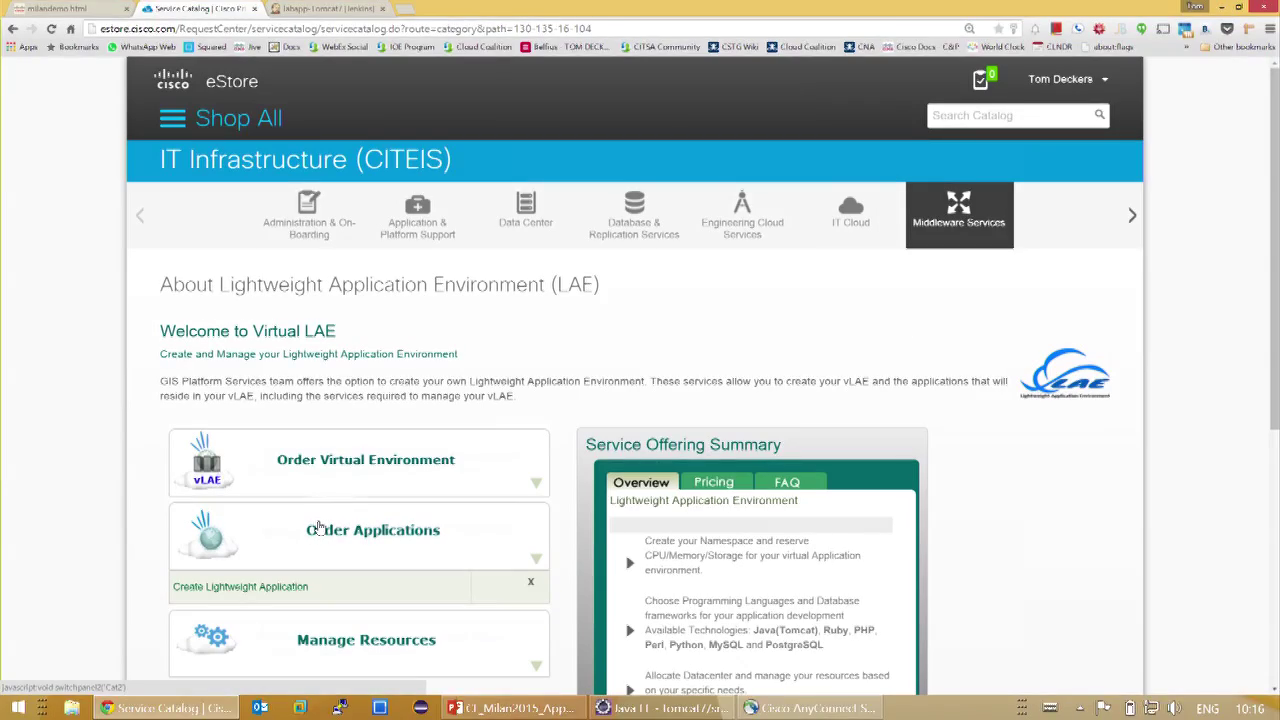
click(276, 472)
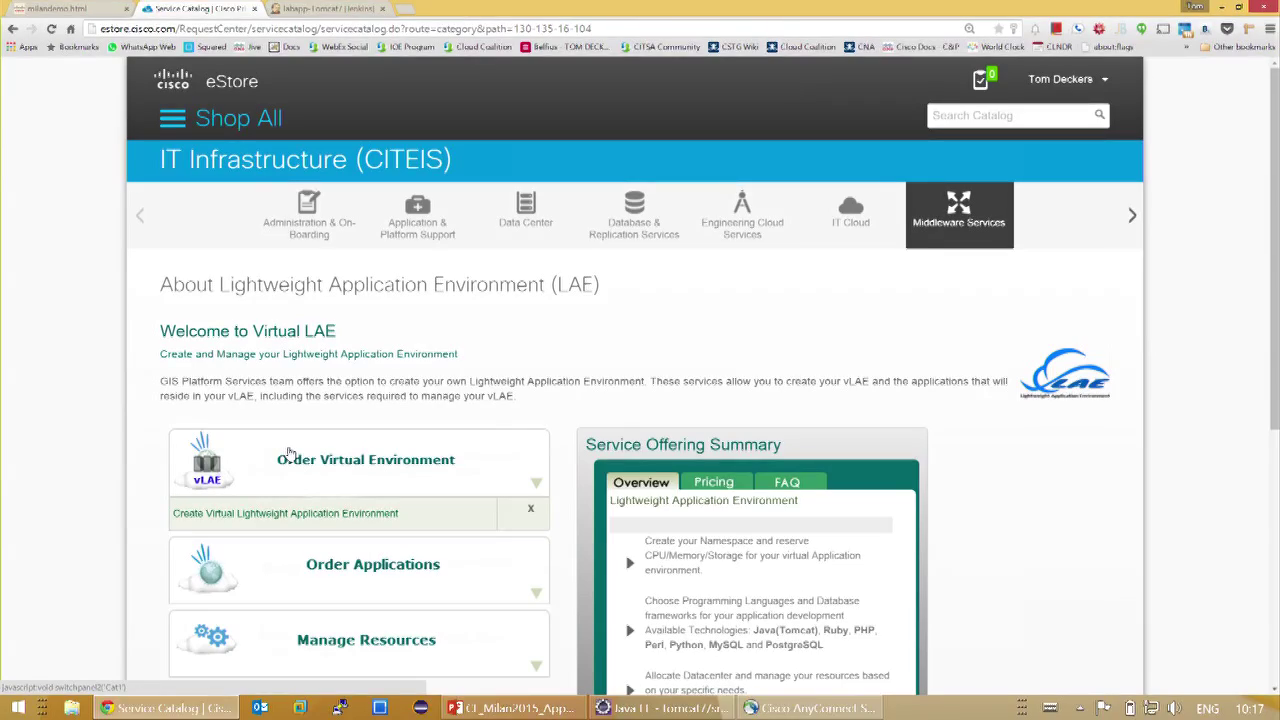
click(353, 577)
click(340, 490)
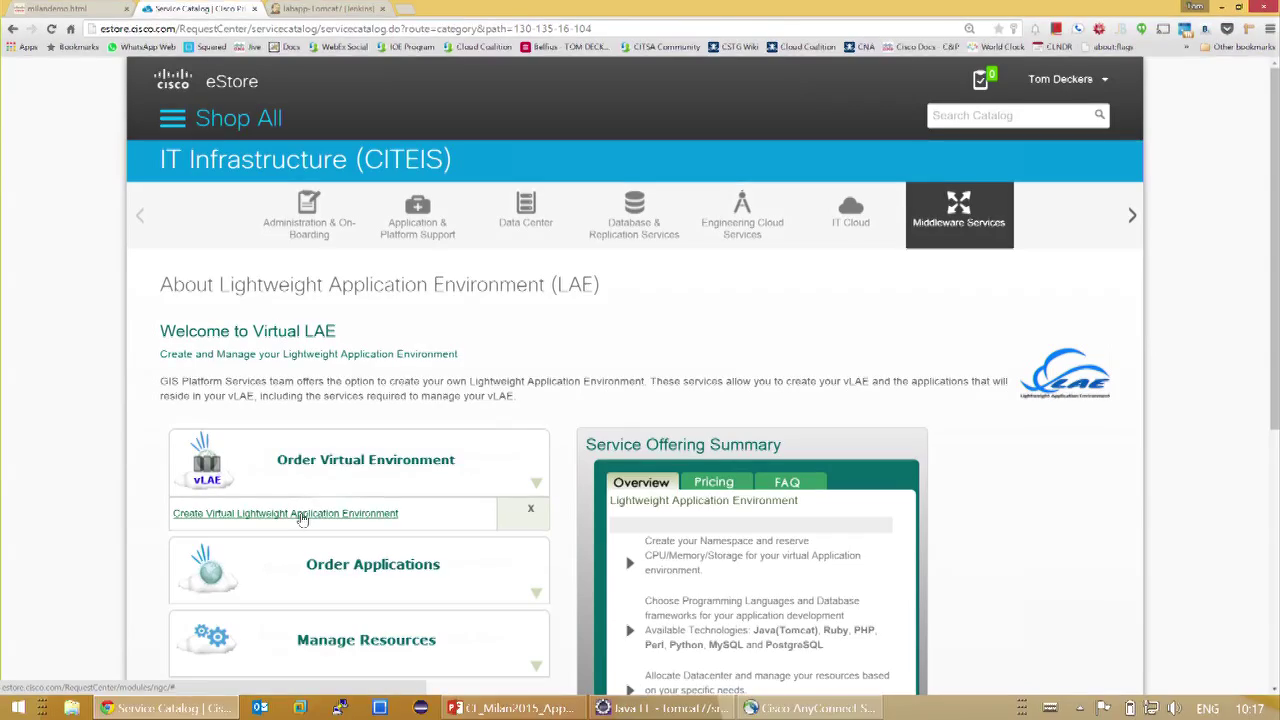
click(302, 515)
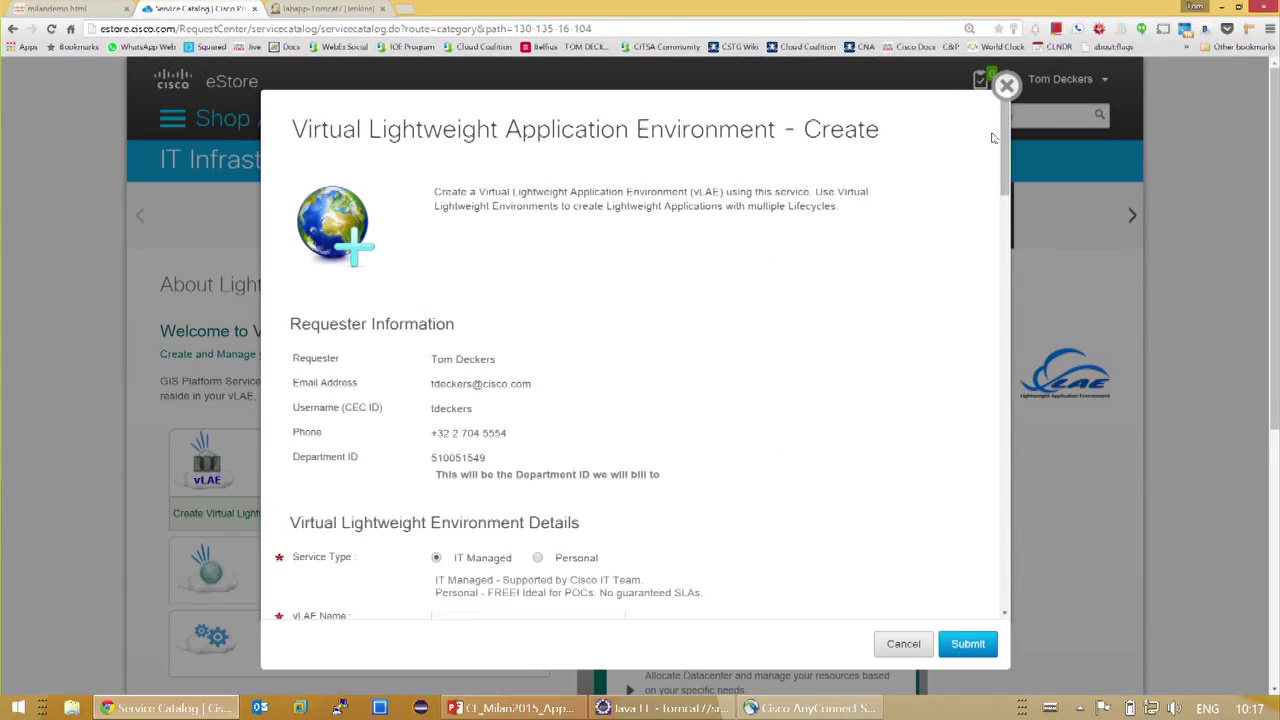
- Pick the Small service plan, scroll to Project Account, then cancel the form unsubmitted
drag(1004, 140, 1013, 240)
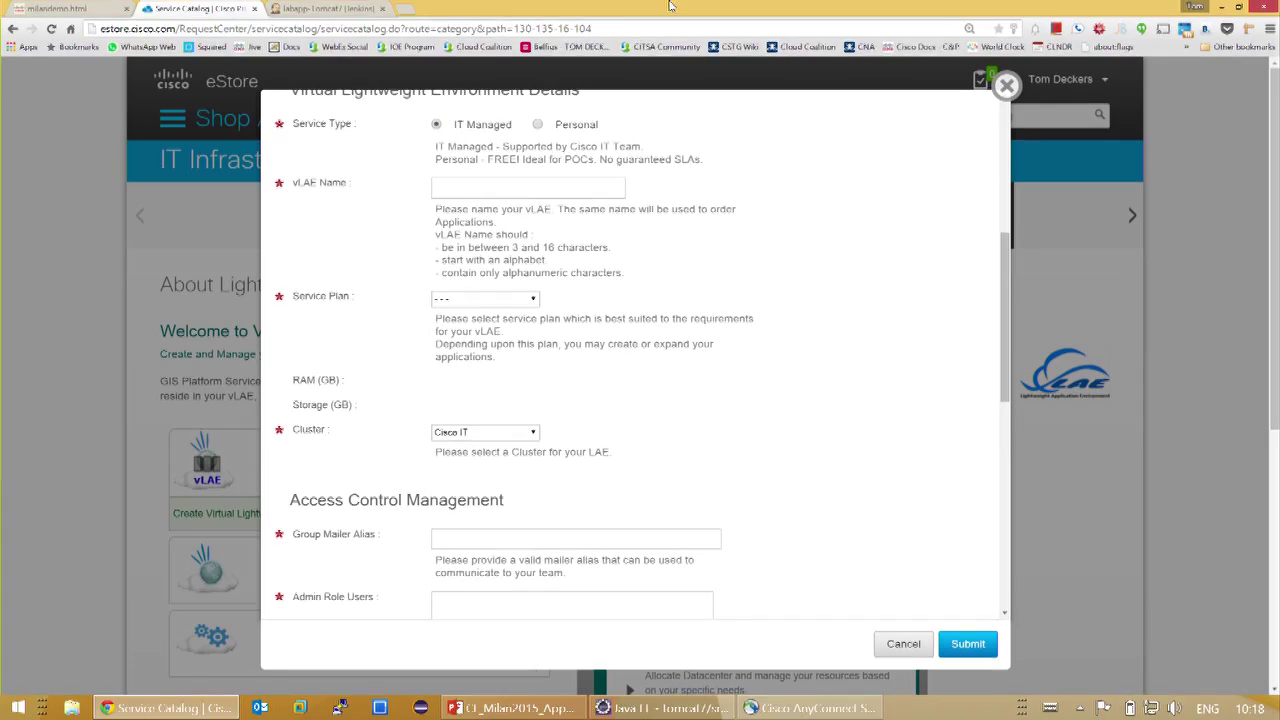
click(463, 299)
click(442, 333)
scroll(866, 332, down, 2)
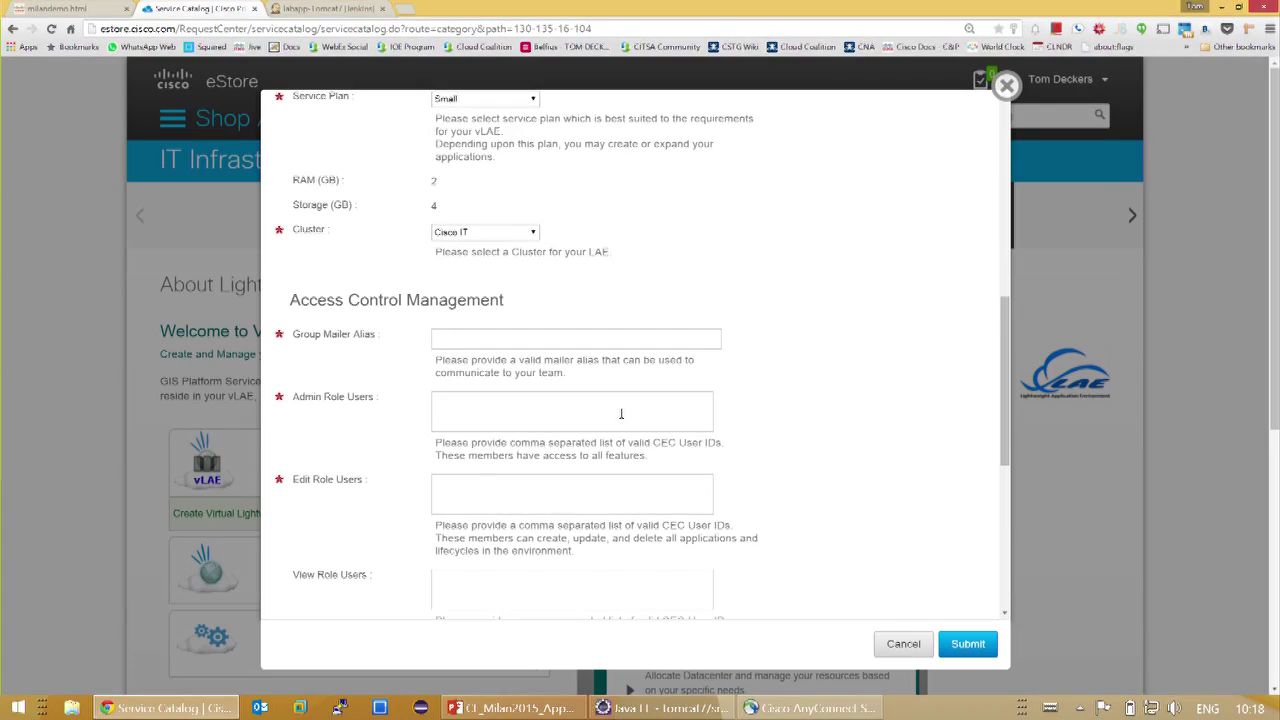
scroll(621, 415, down, 1)
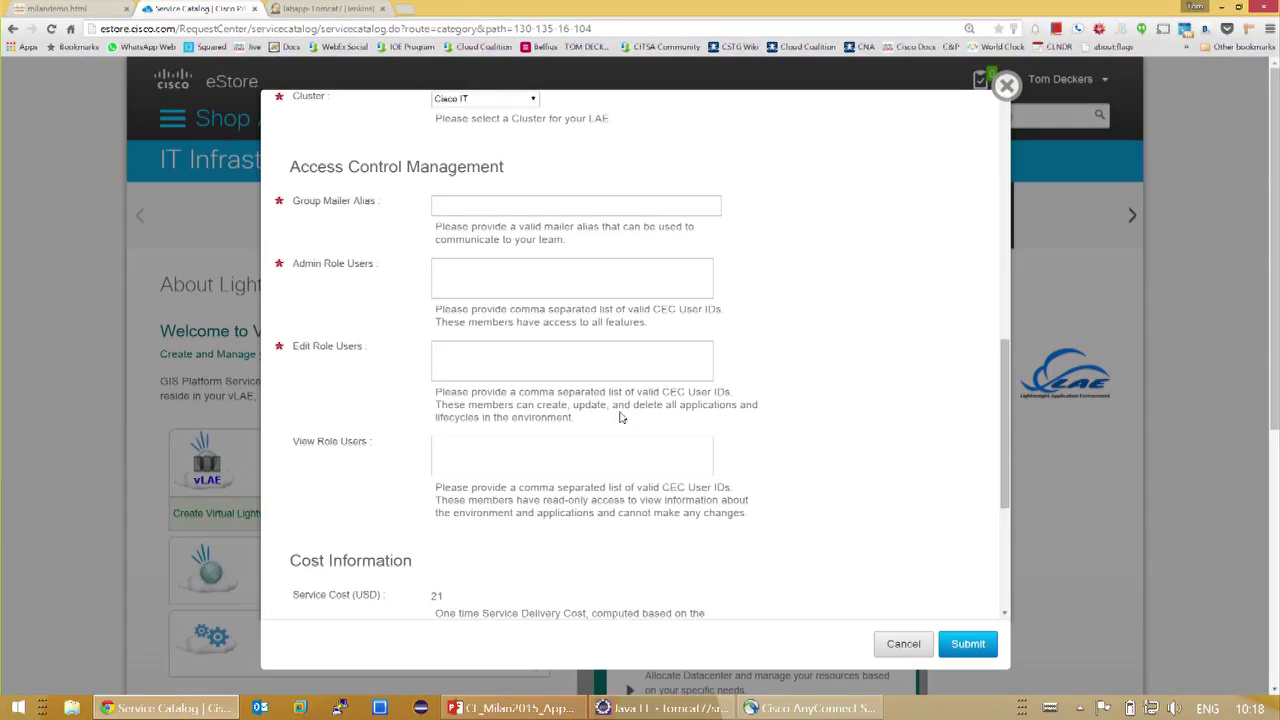
scroll(436, 388, down, 2)
scroll(436, 388, down, 8)
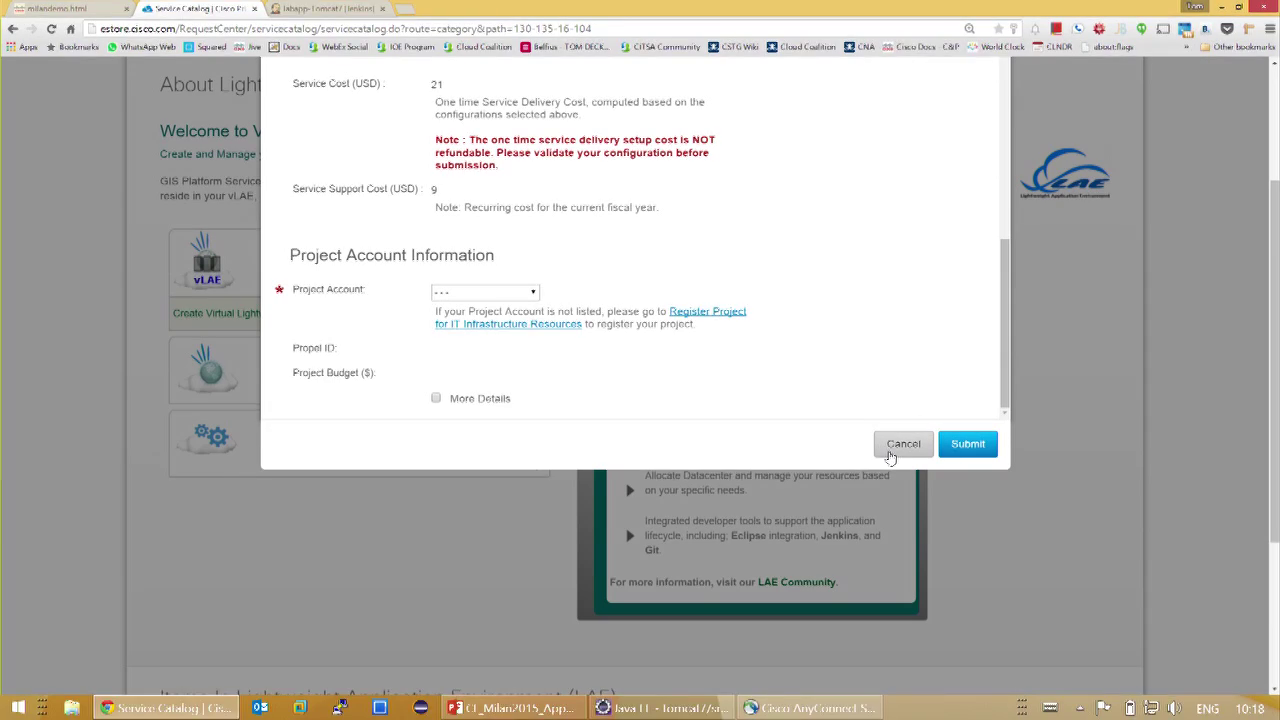
click(903, 443)
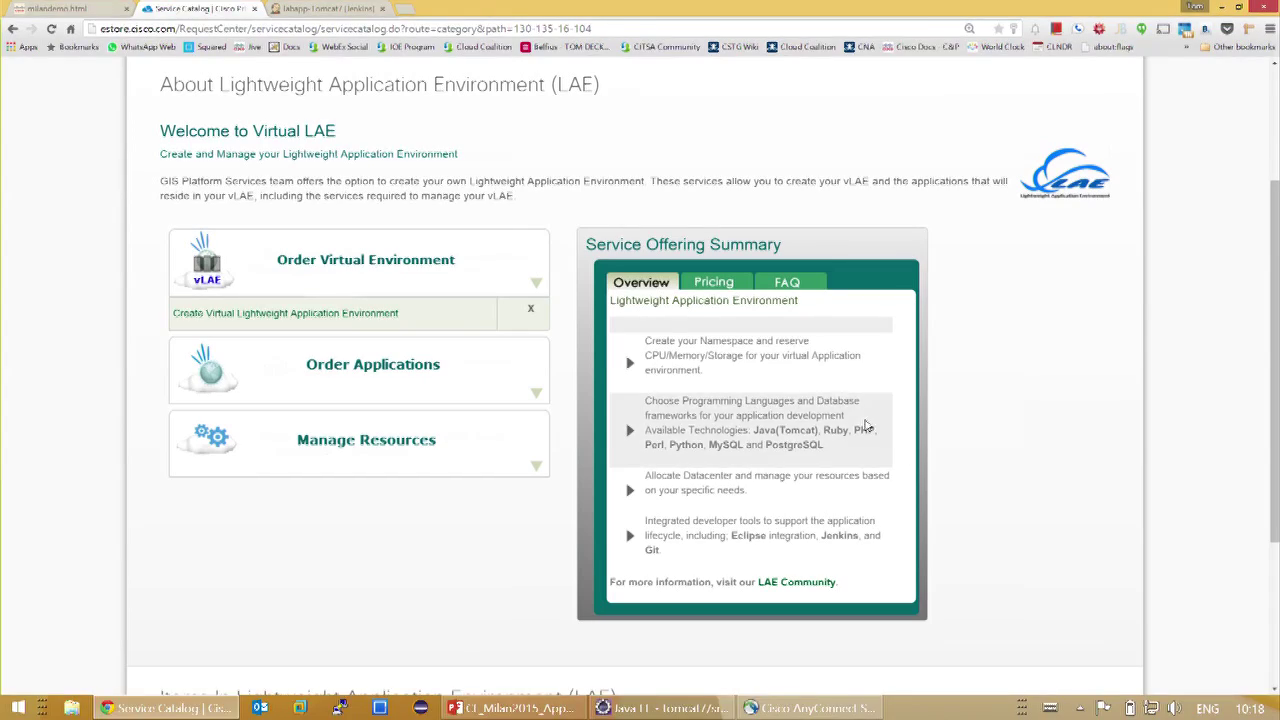
- Open the create lightweight application form and select the user's existing vLAE
mouse_move(340, 323)
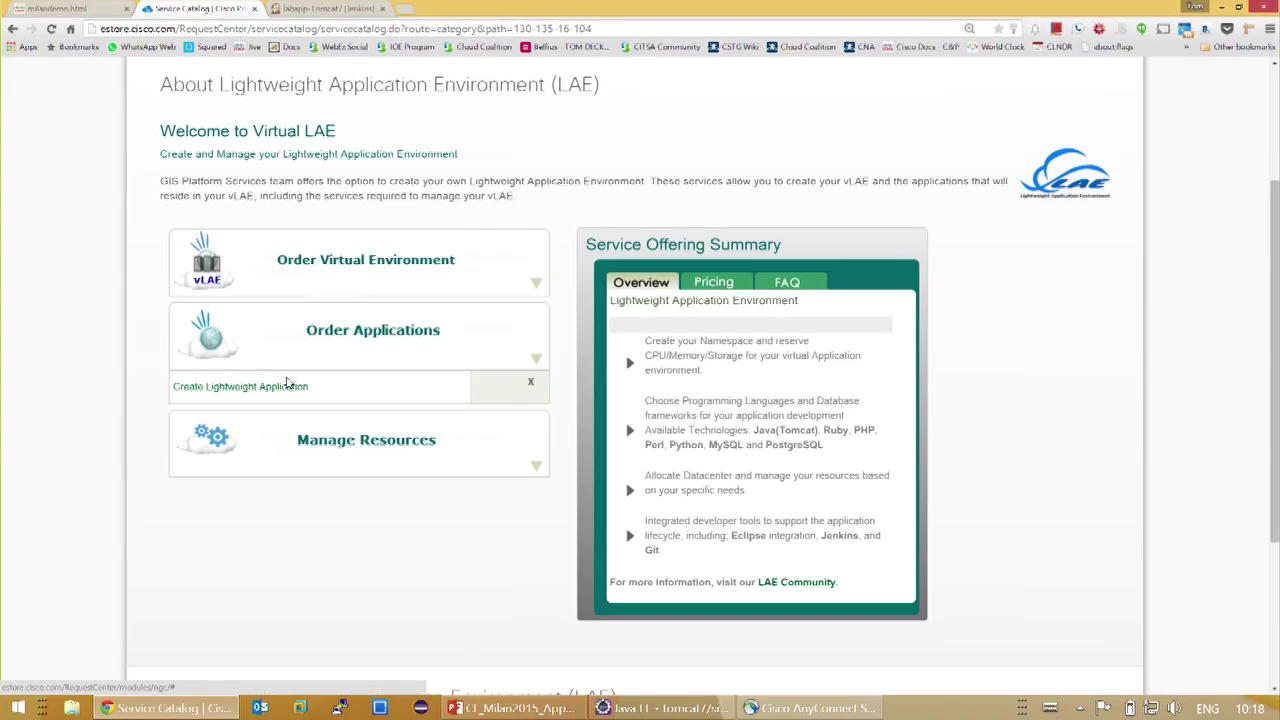
click(283, 388)
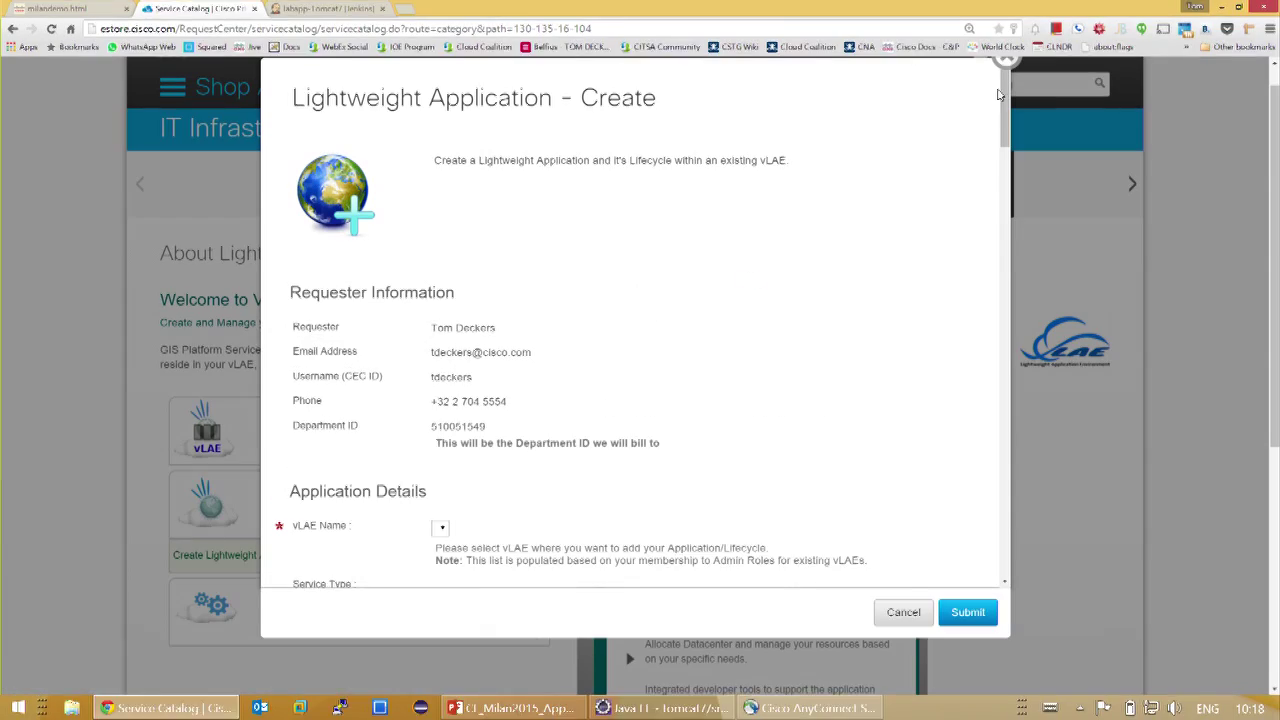
drag(1005, 100, 1005, 155)
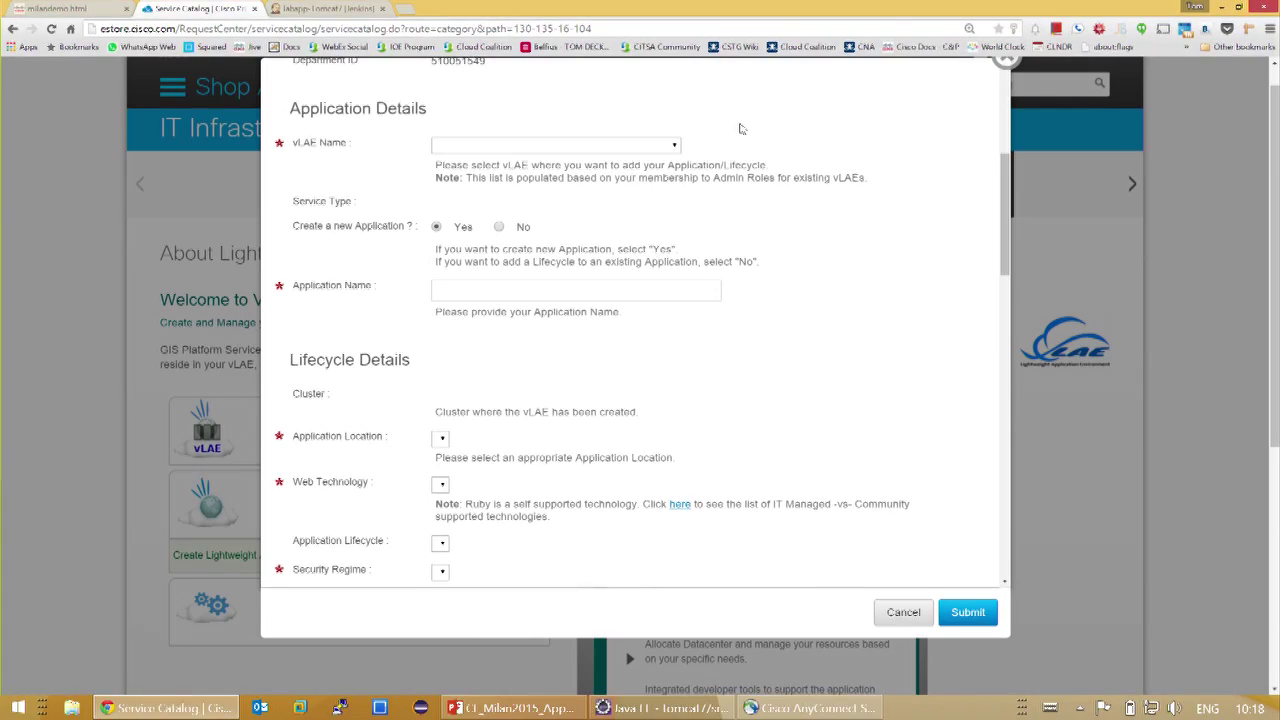
click(672, 145)
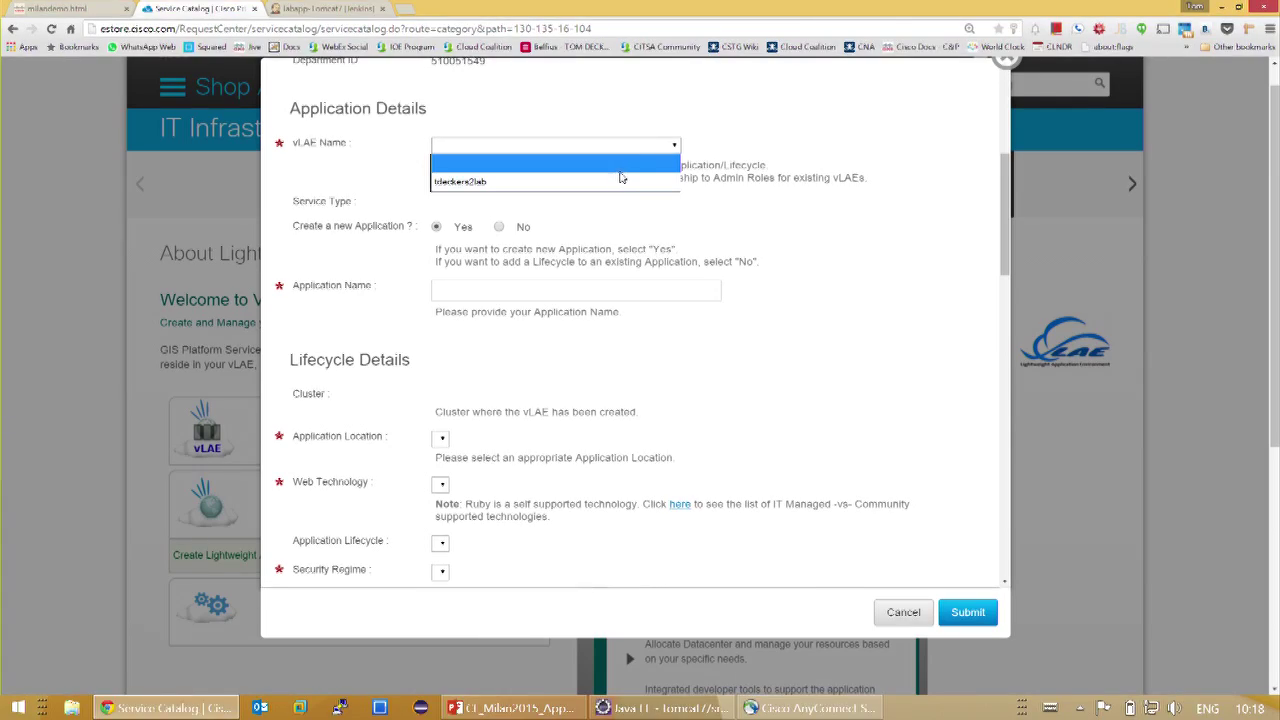
click(617, 180)
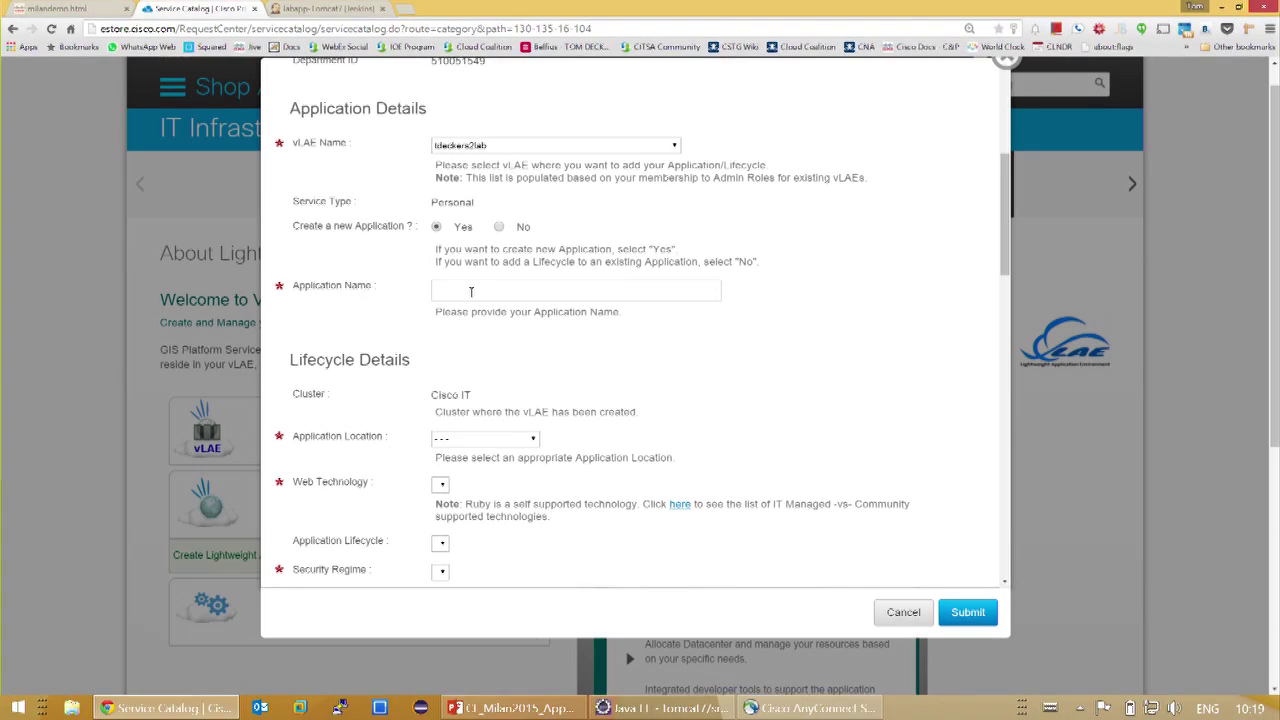
- Enter the application name and set its location to RTP
click(453, 294)
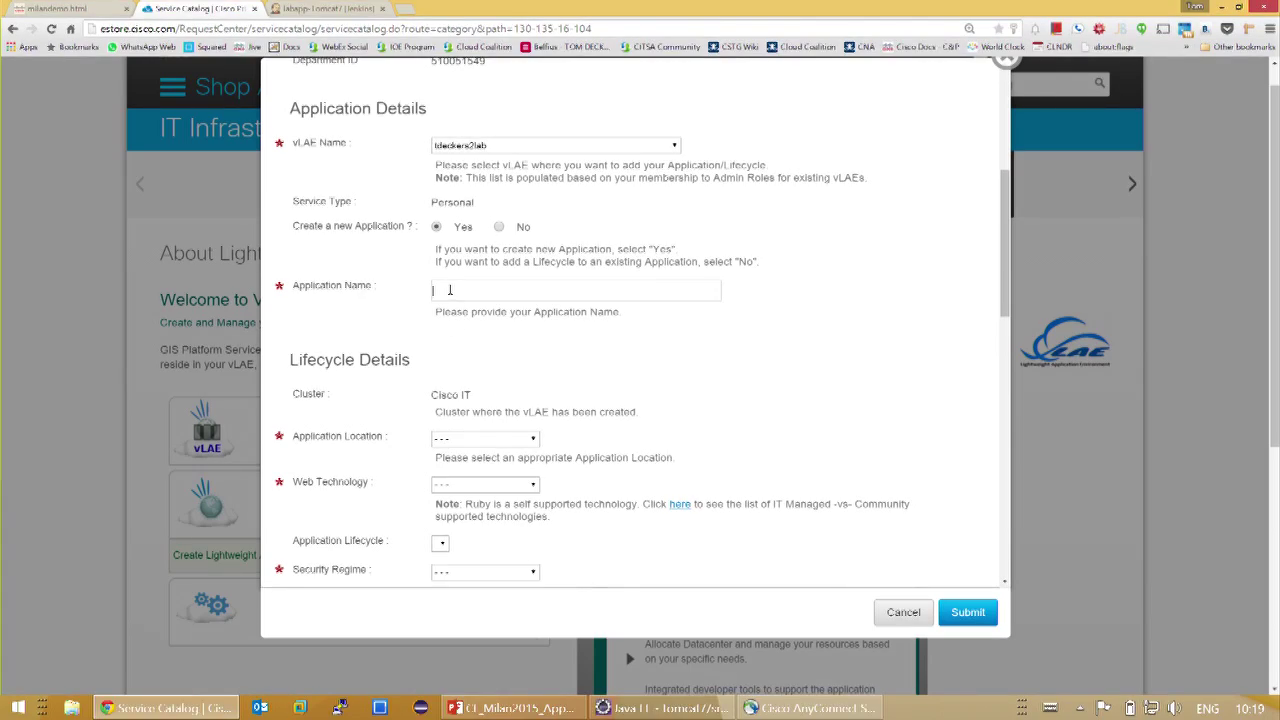
text(myapp)
click(530, 438)
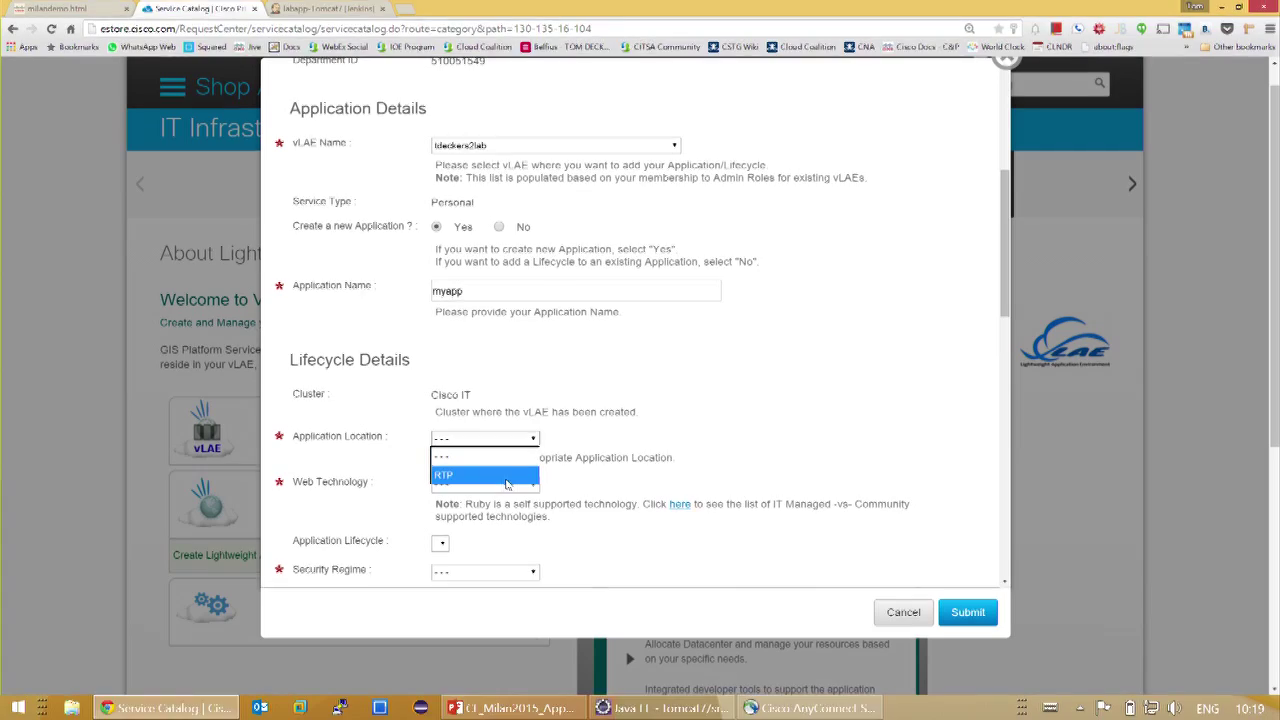
click(507, 476)
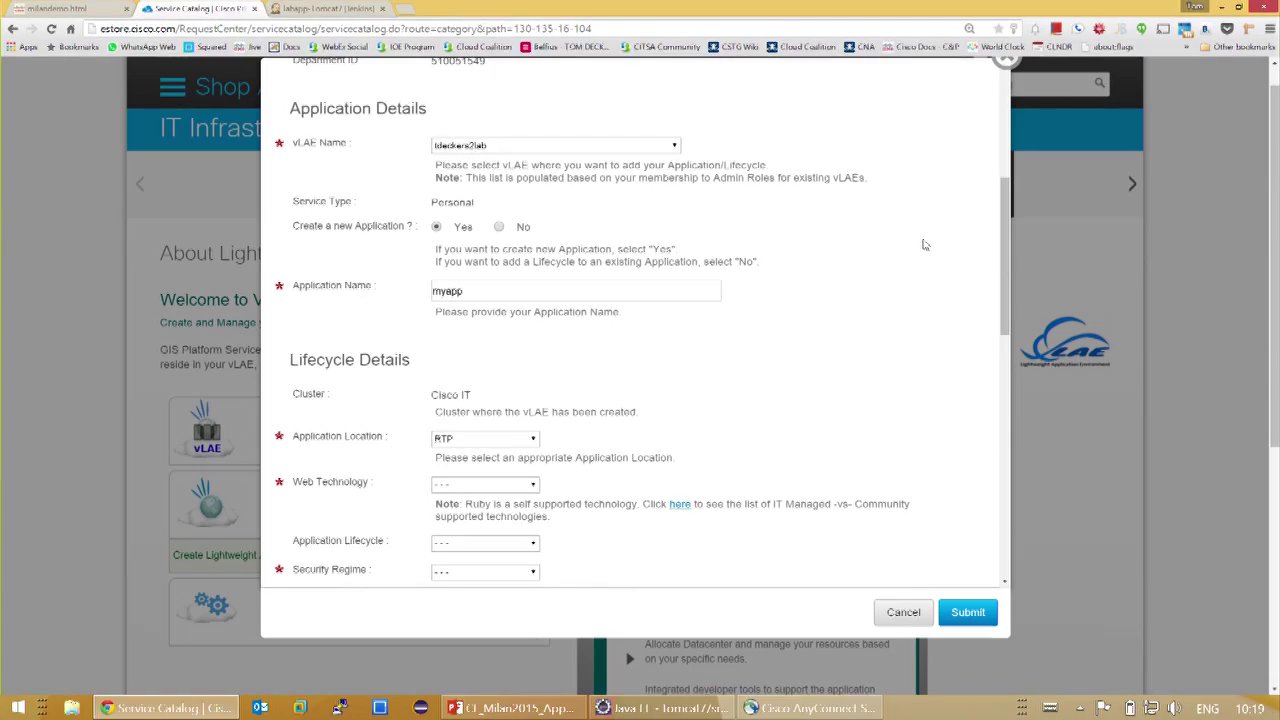
- Choose Nodejs-0.10, Personal lifecycle, Internal security regime and Small instance size
drag(1008, 224, 1008, 264)
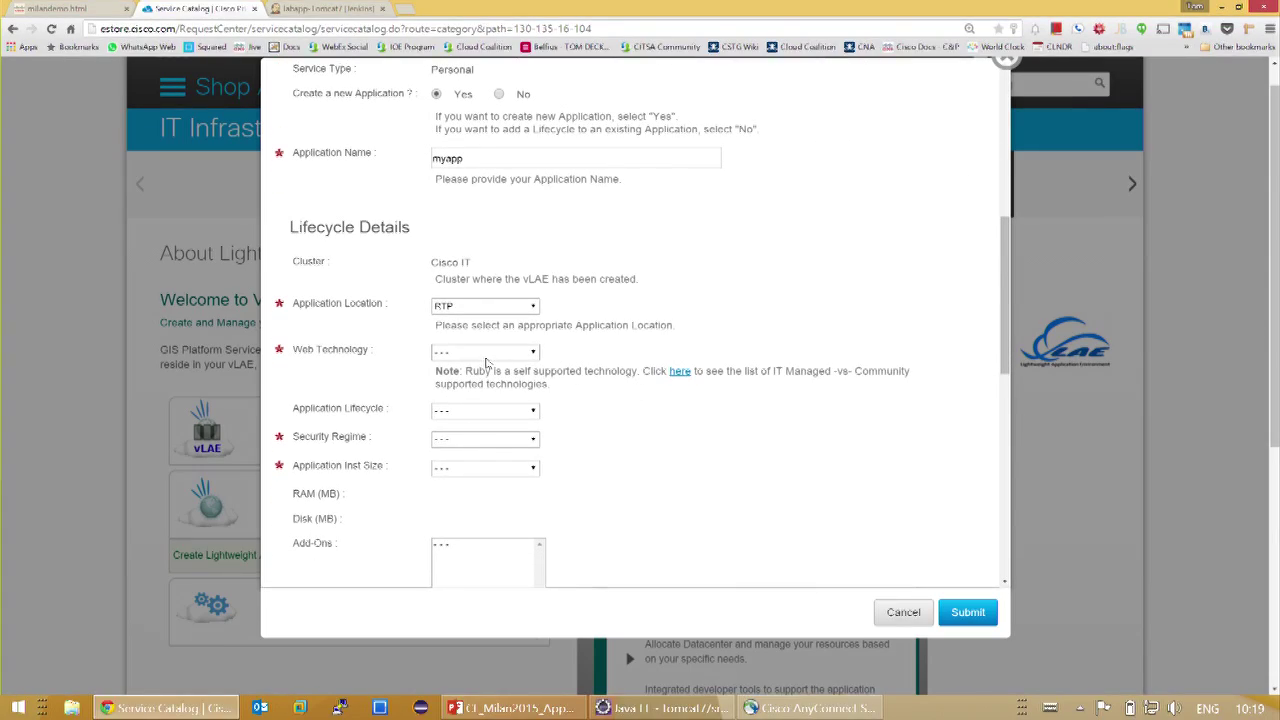
click(485, 352)
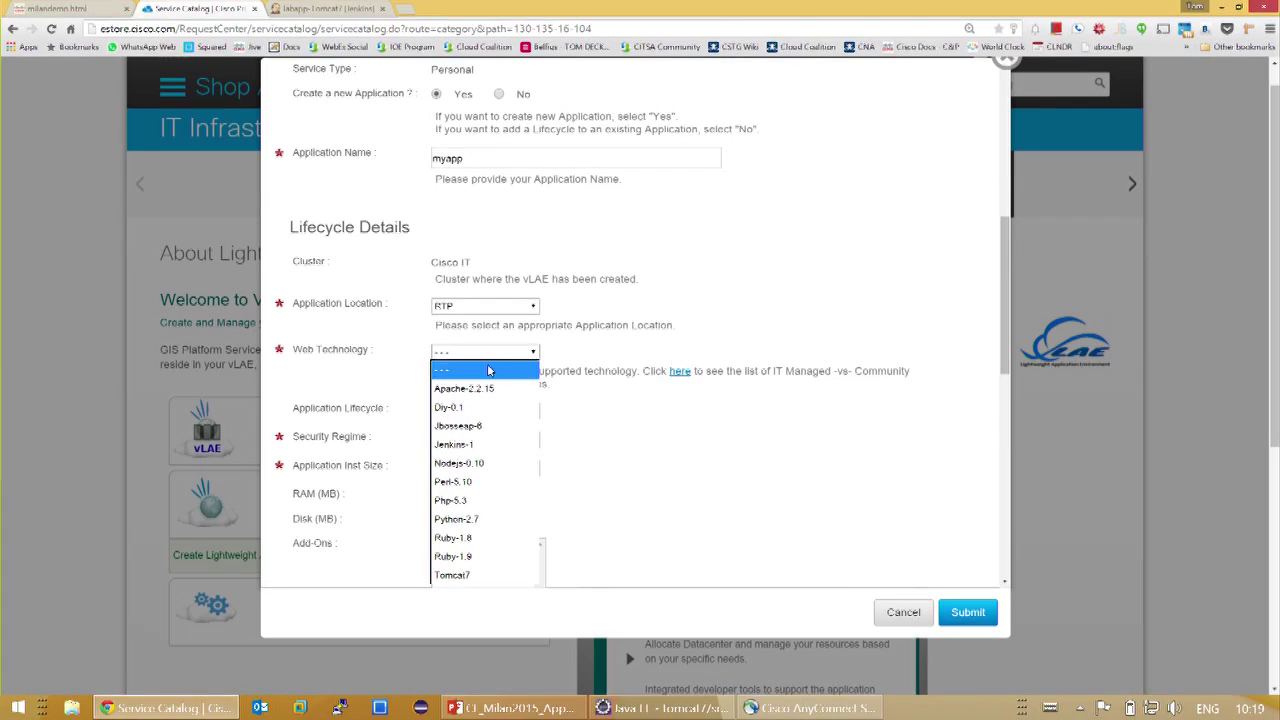
click(505, 463)
click(533, 410)
click(535, 432)
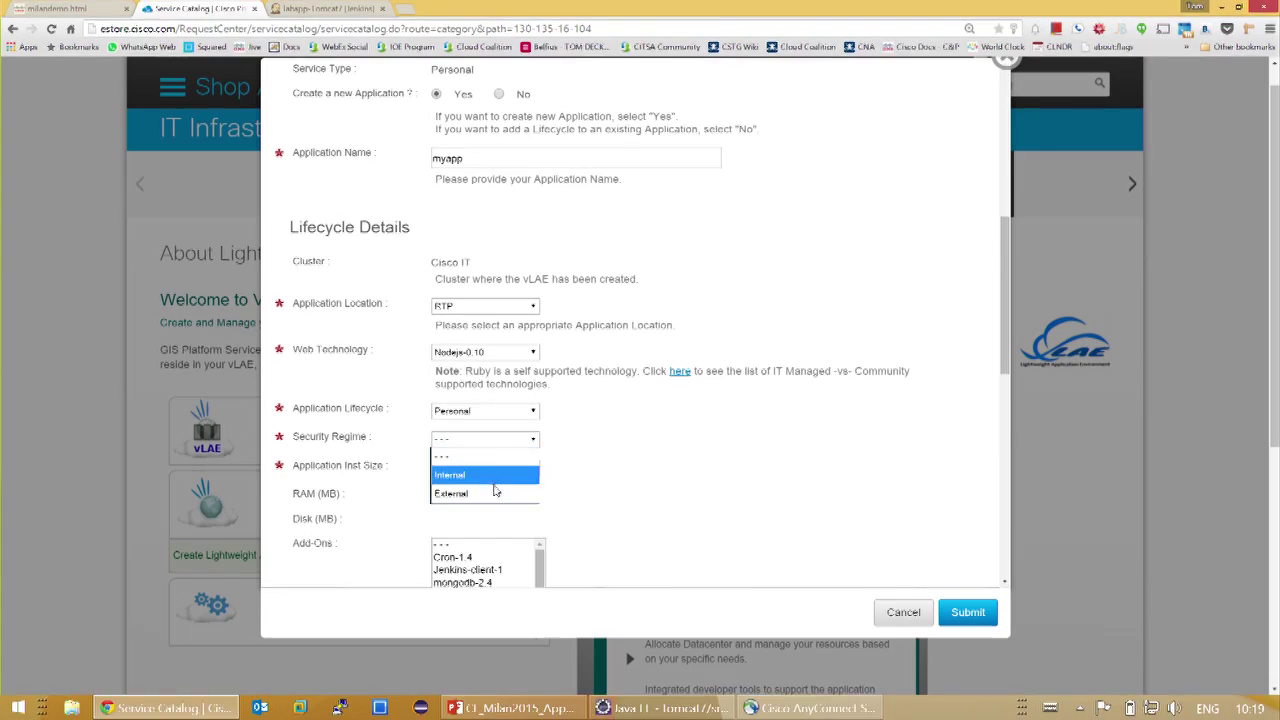
click(478, 493)
click(478, 476)
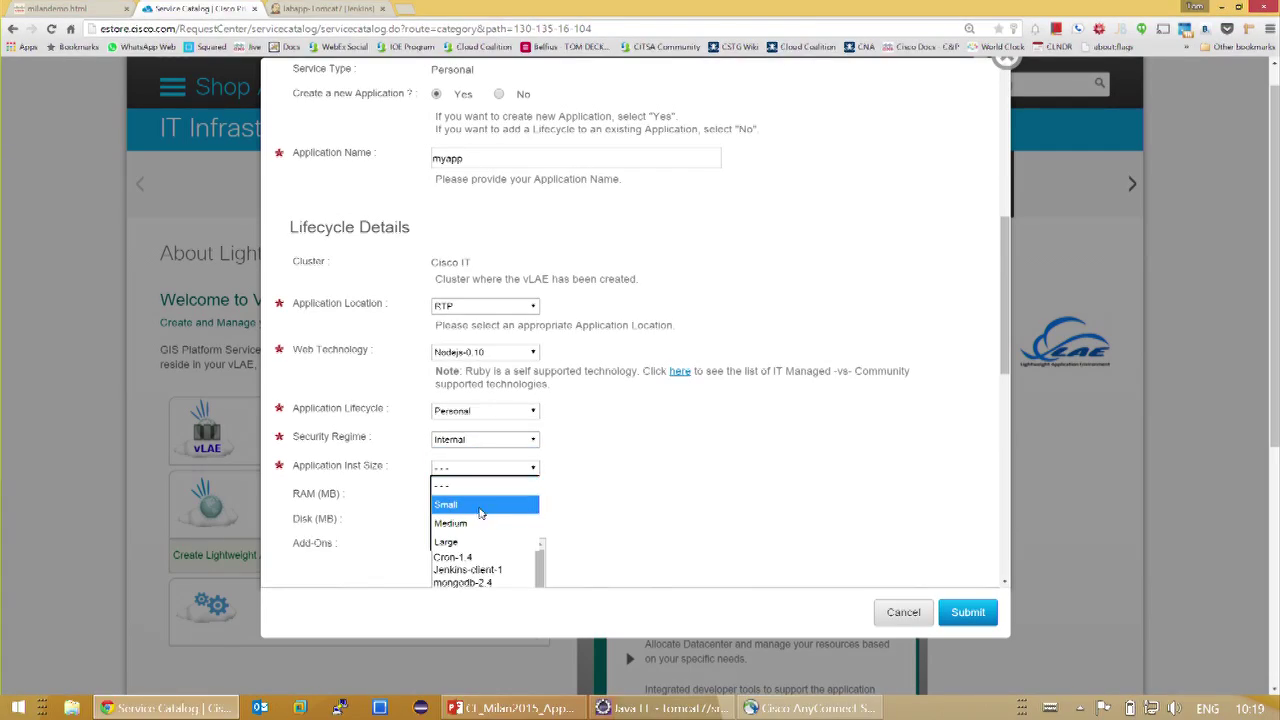
click(486, 504)
- Scroll through the remaining order fields and cancel the application form
scroll(760, 380, down, 3)
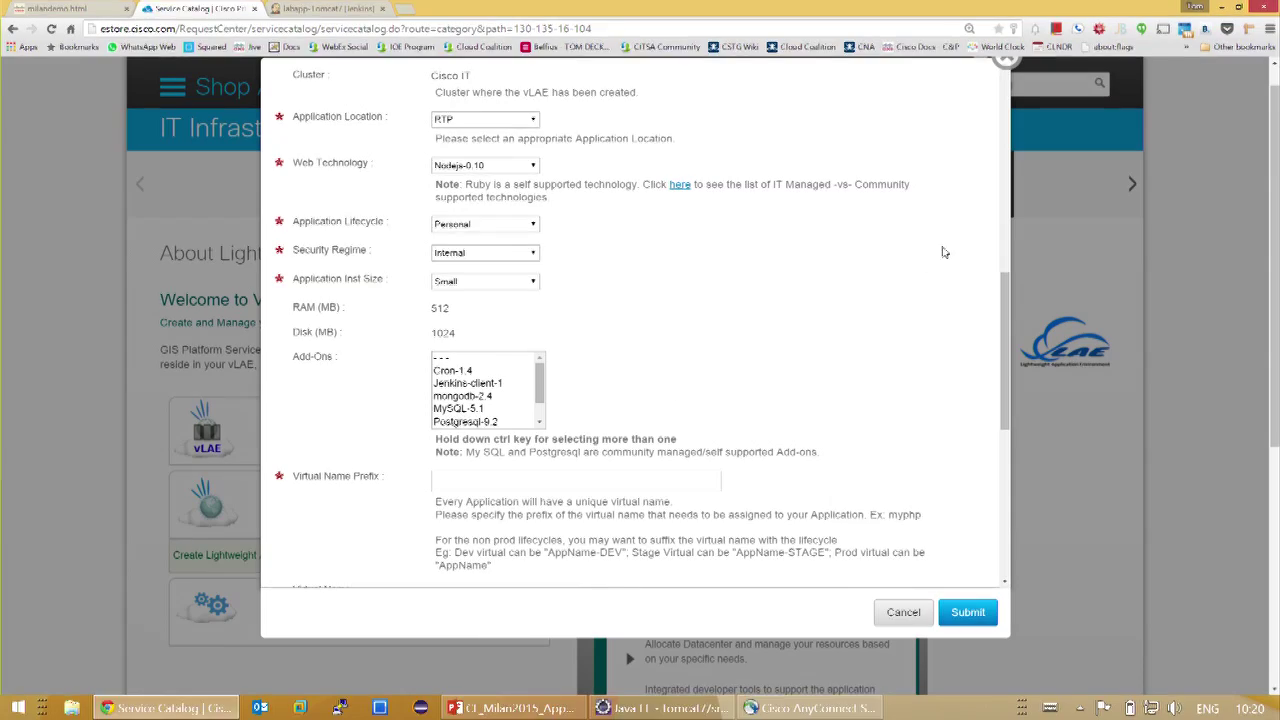
scroll(1008, 320, down, 1)
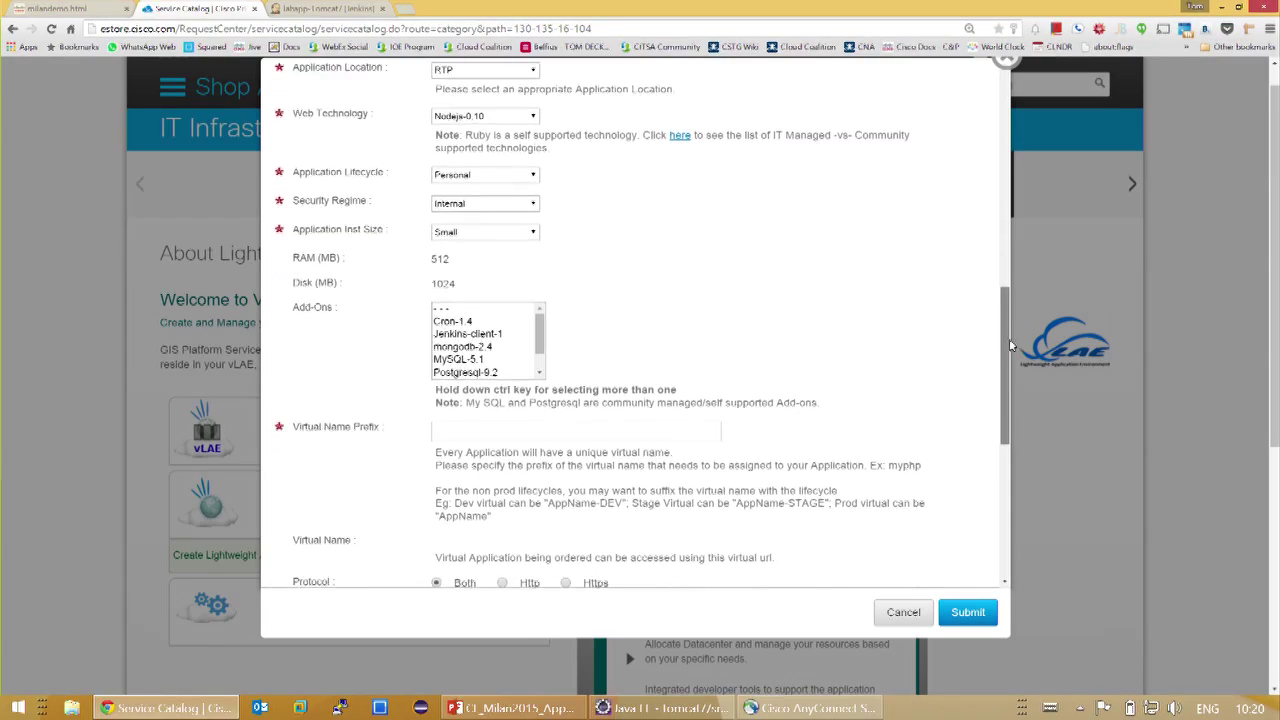
scroll(1010, 345, down, 5)
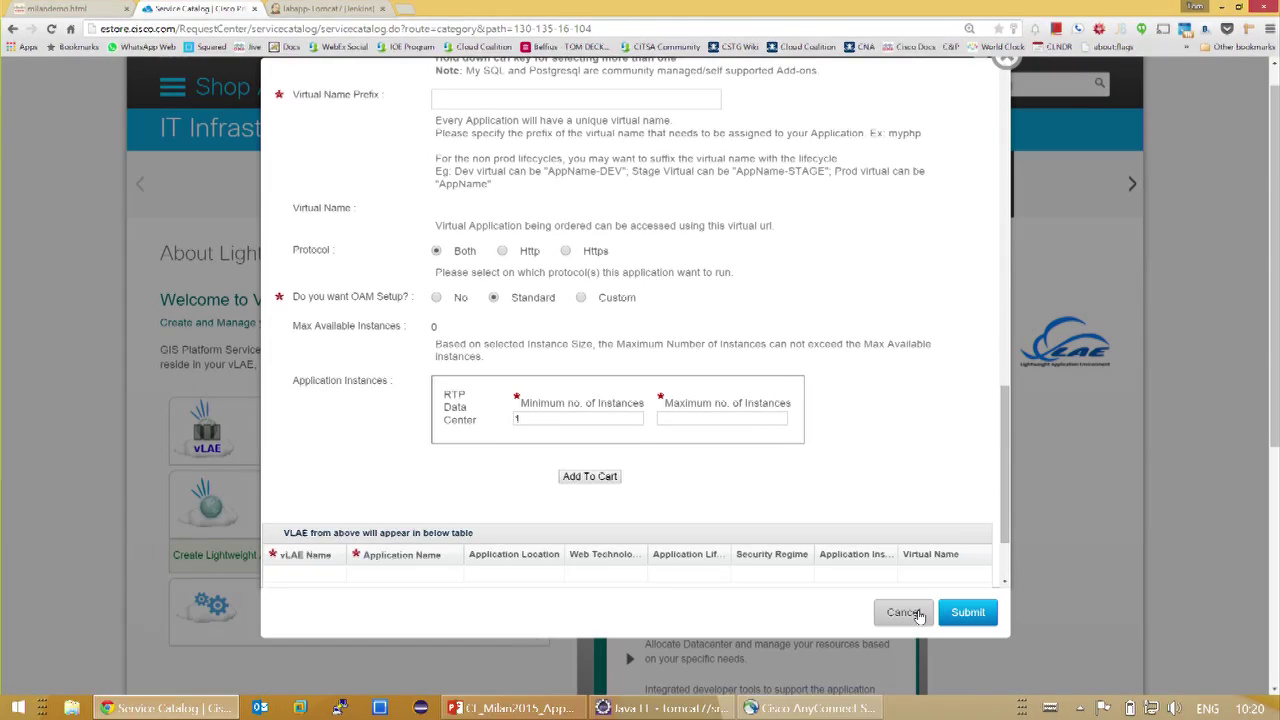
click(909, 614)
- Show slide 5, Continuous Delivery, in PowerPoint, then return to Chrome
key(alt+Tab)
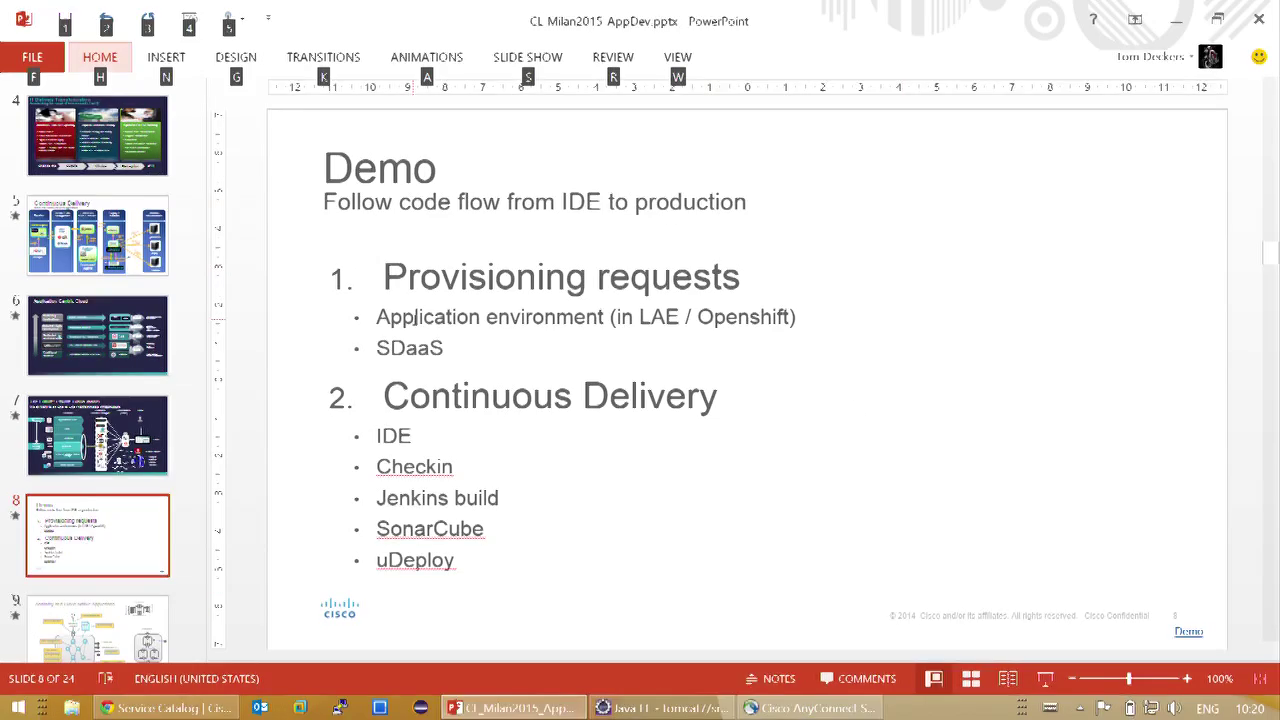
key(alt+Tab)
key(alt+Tab)
key(Page_Up)
key(Page_Up)
key(Page_Up)
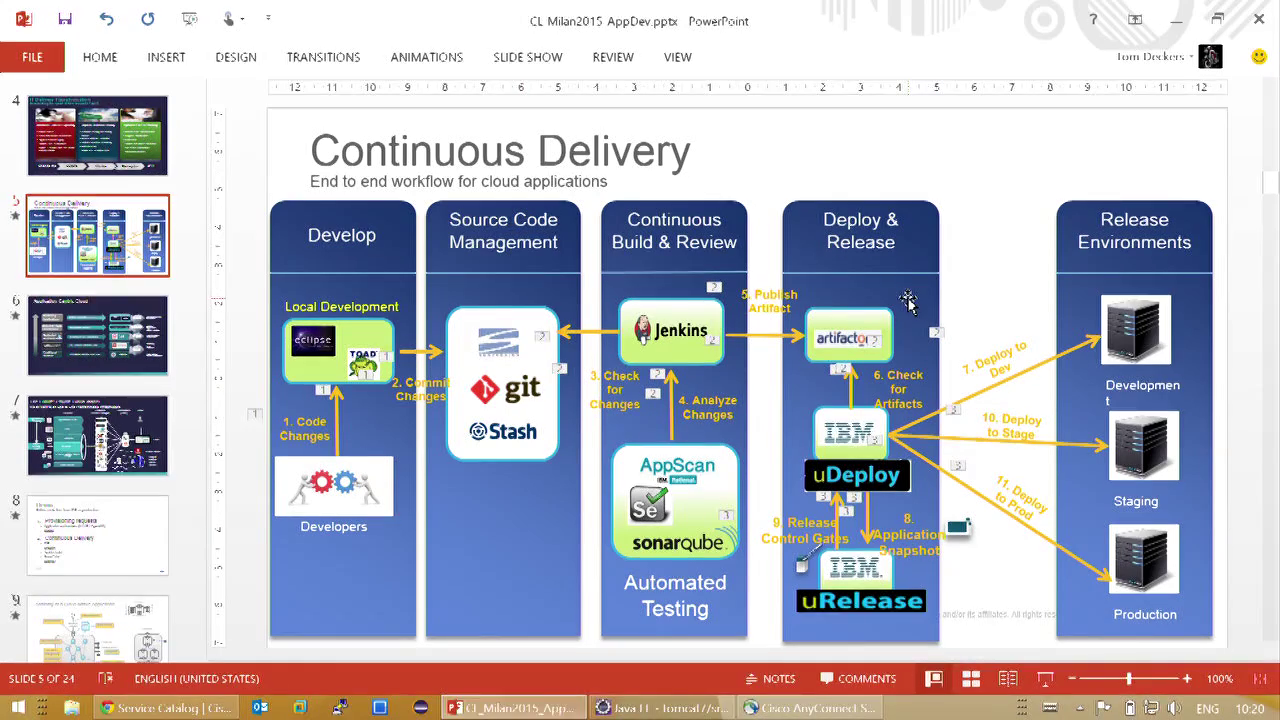
key(alt+Tab)
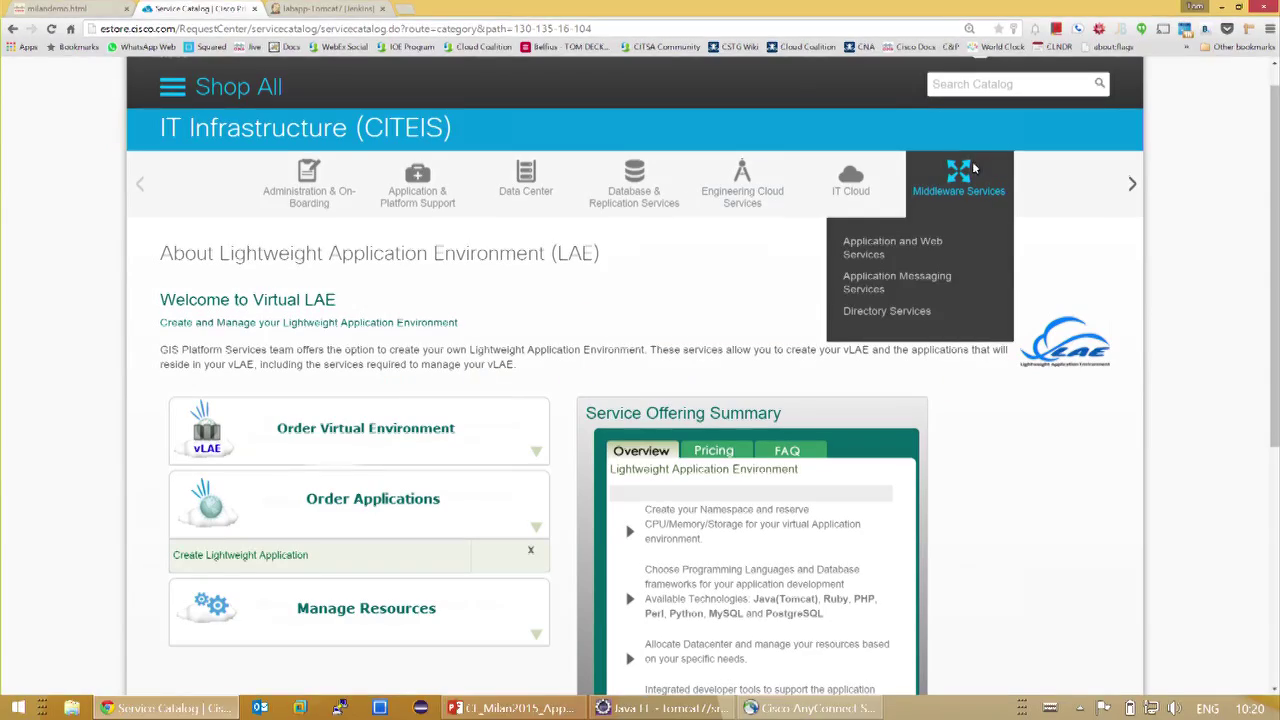
- Order Software Development Stack (SDaaS) - Create from Middleware Services and autofill the saved sign-in
click(948, 186)
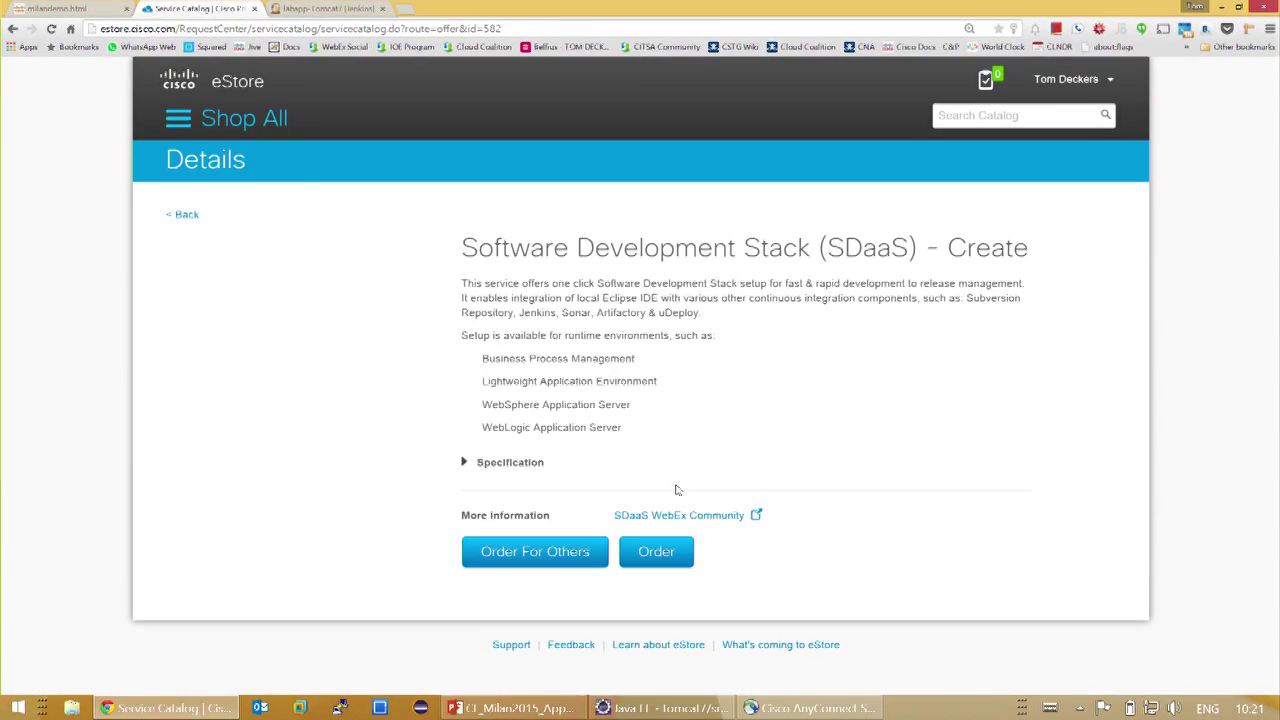
click(678, 555)
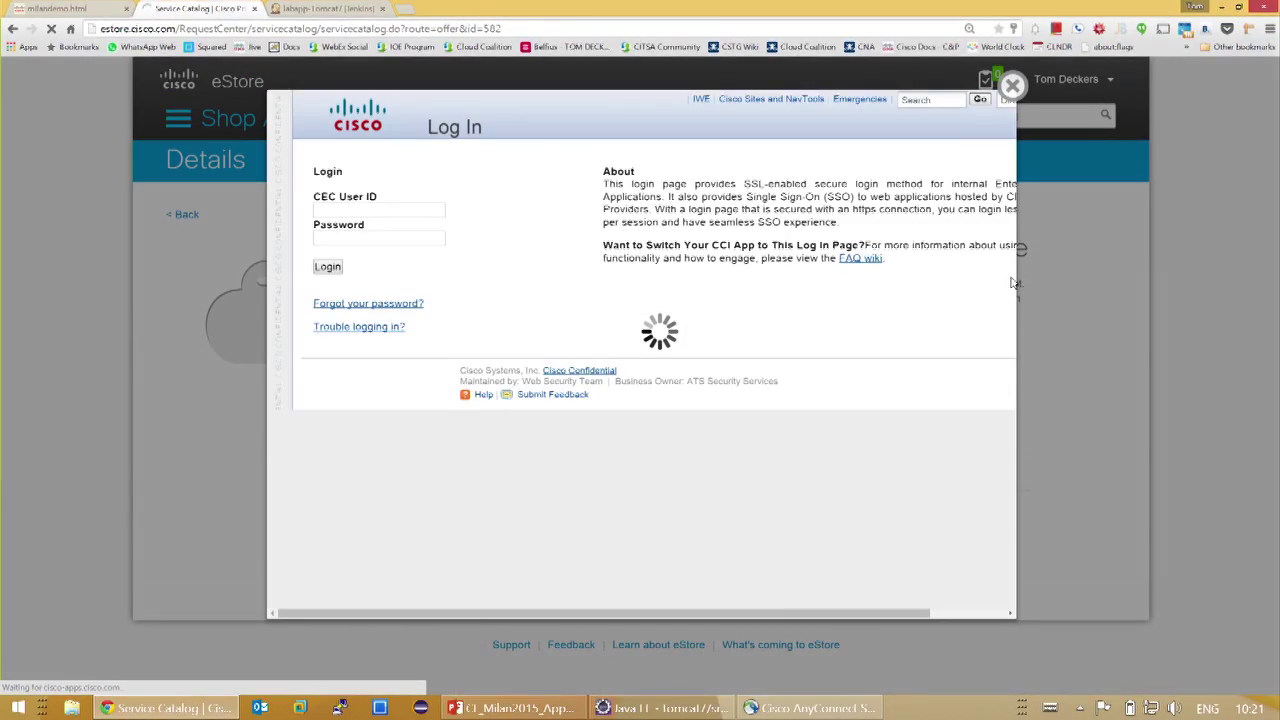
click(425, 212)
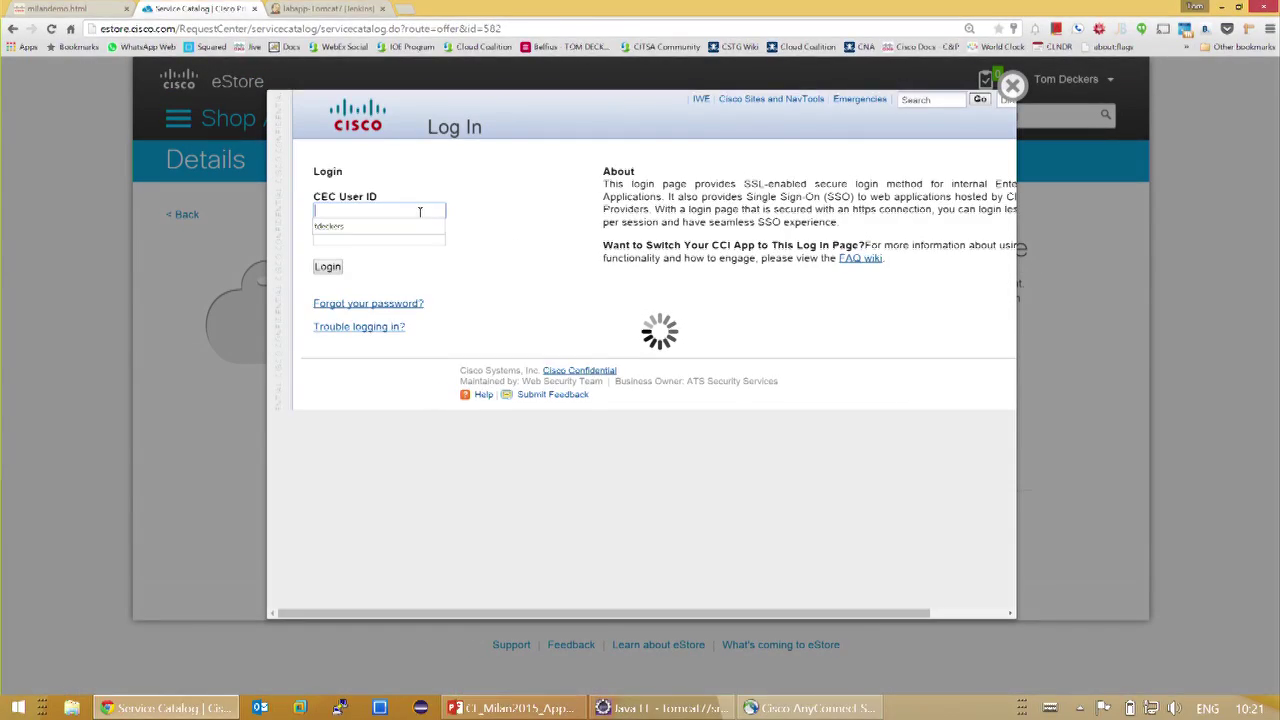
click(405, 226)
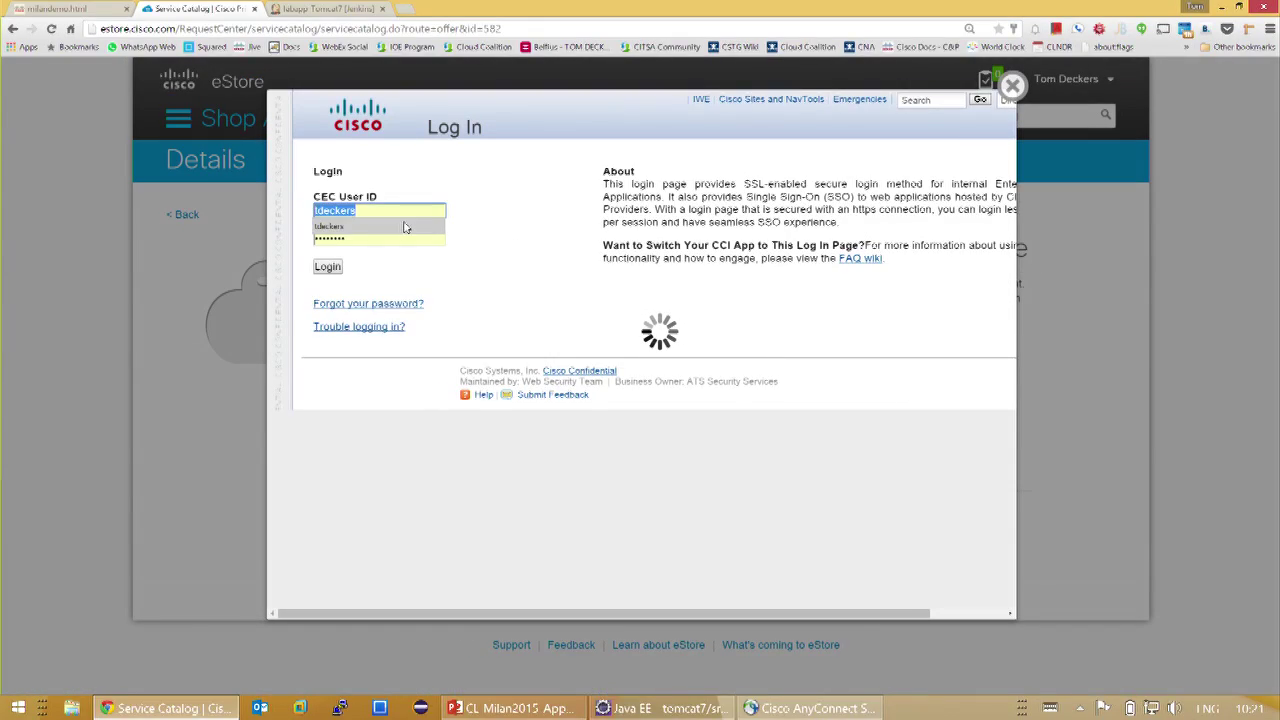
- Log in to continue the SDaaS order form
click(330, 268)
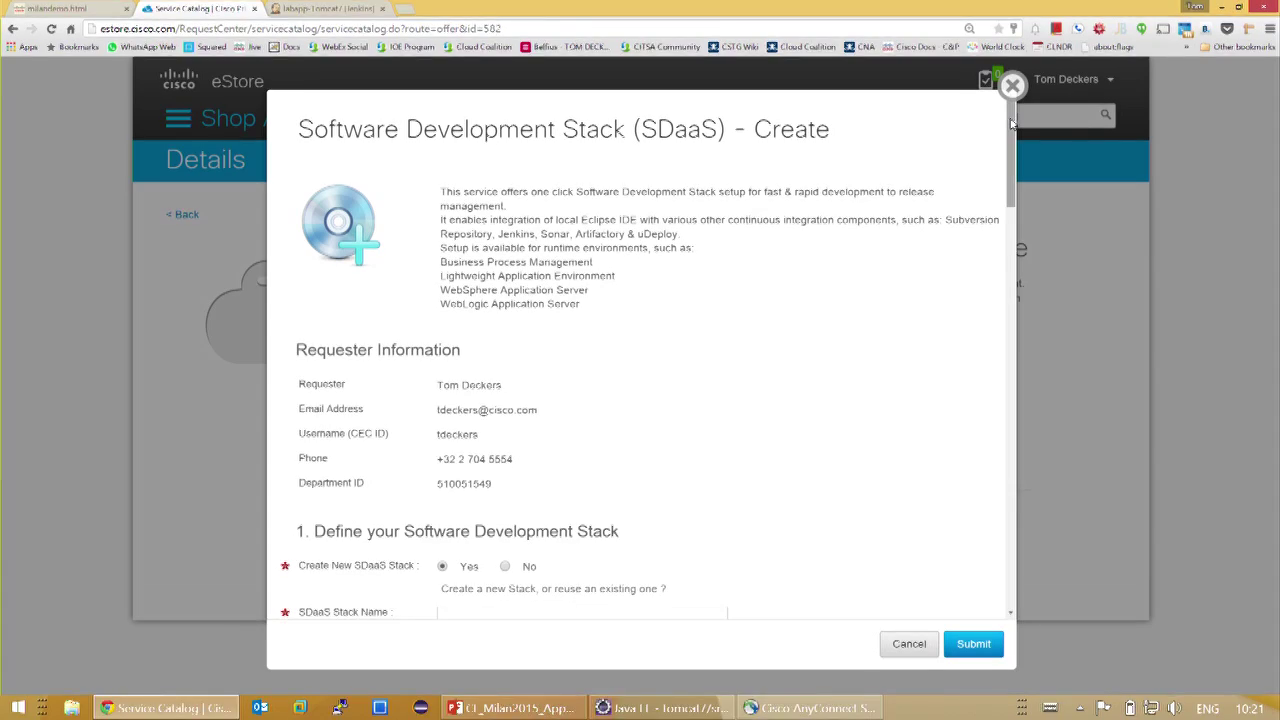
scroll(1005, 130, down, 1)
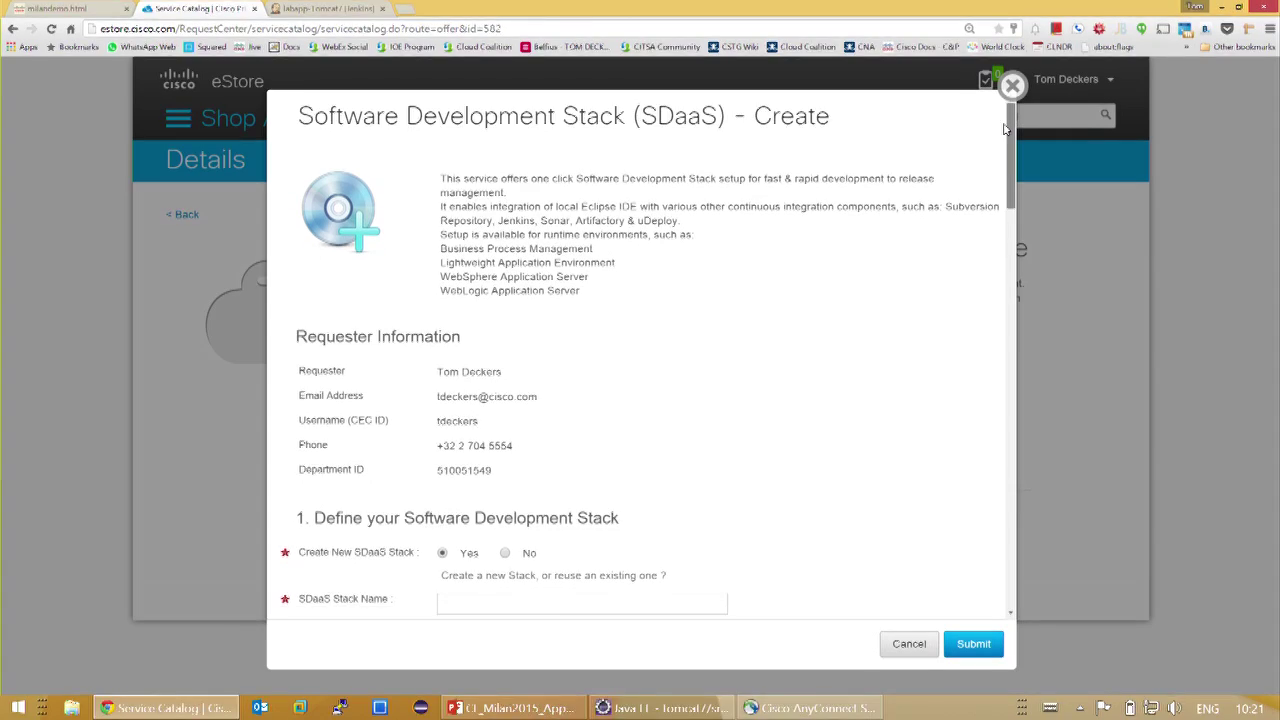
scroll(1005, 130, down, 5)
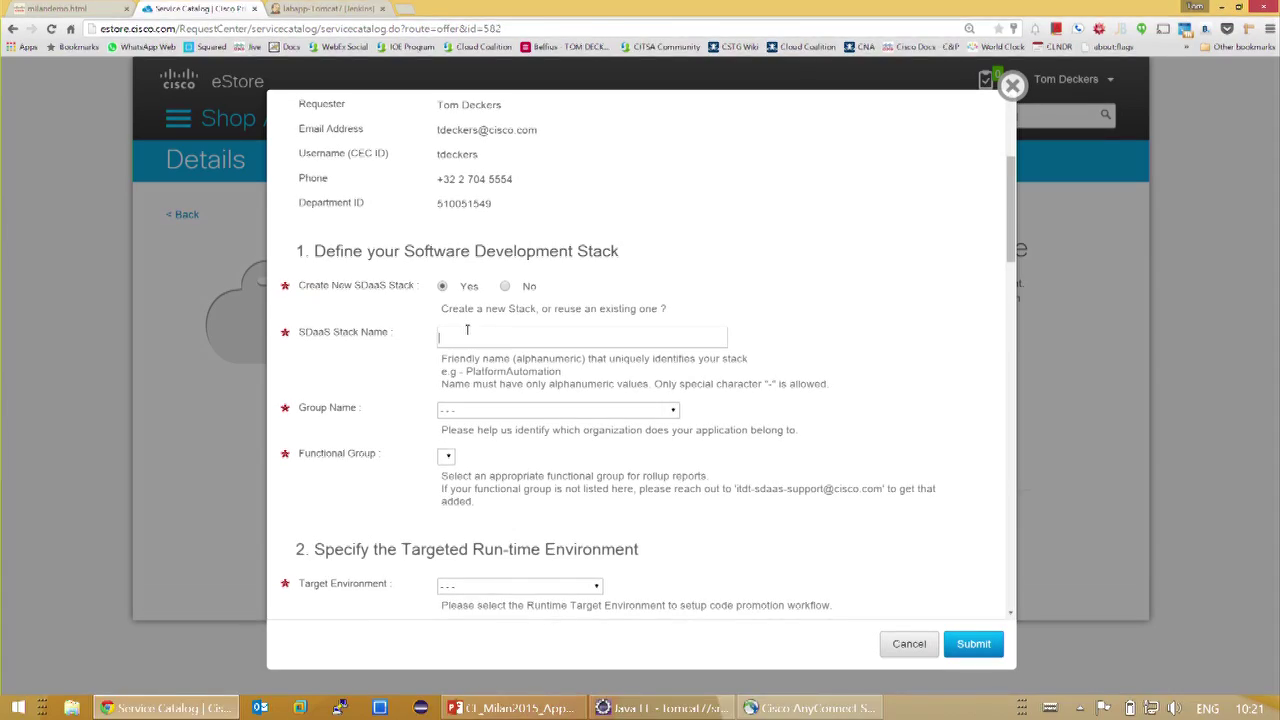
- Name the stack mydevstack, group IT : Connected IT Services, functional group IT Architecture
click(466, 330)
text(mydevstack)
click(652, 410)
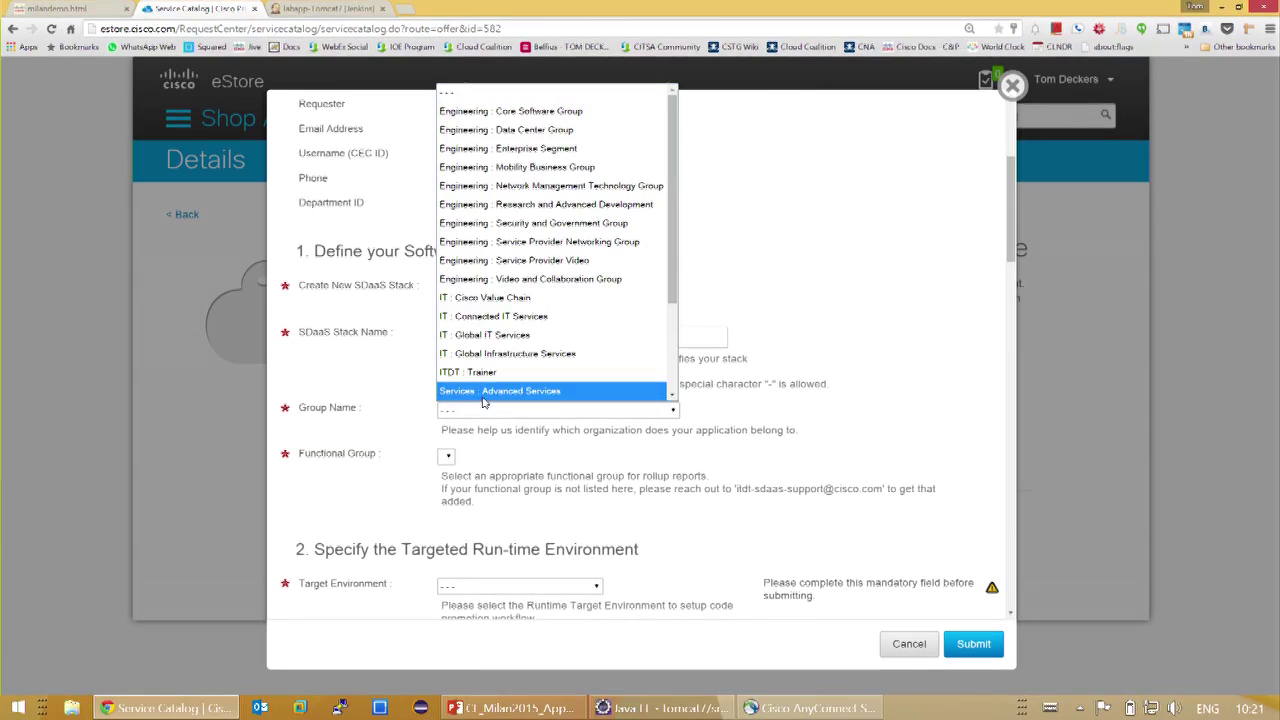
click(500, 316)
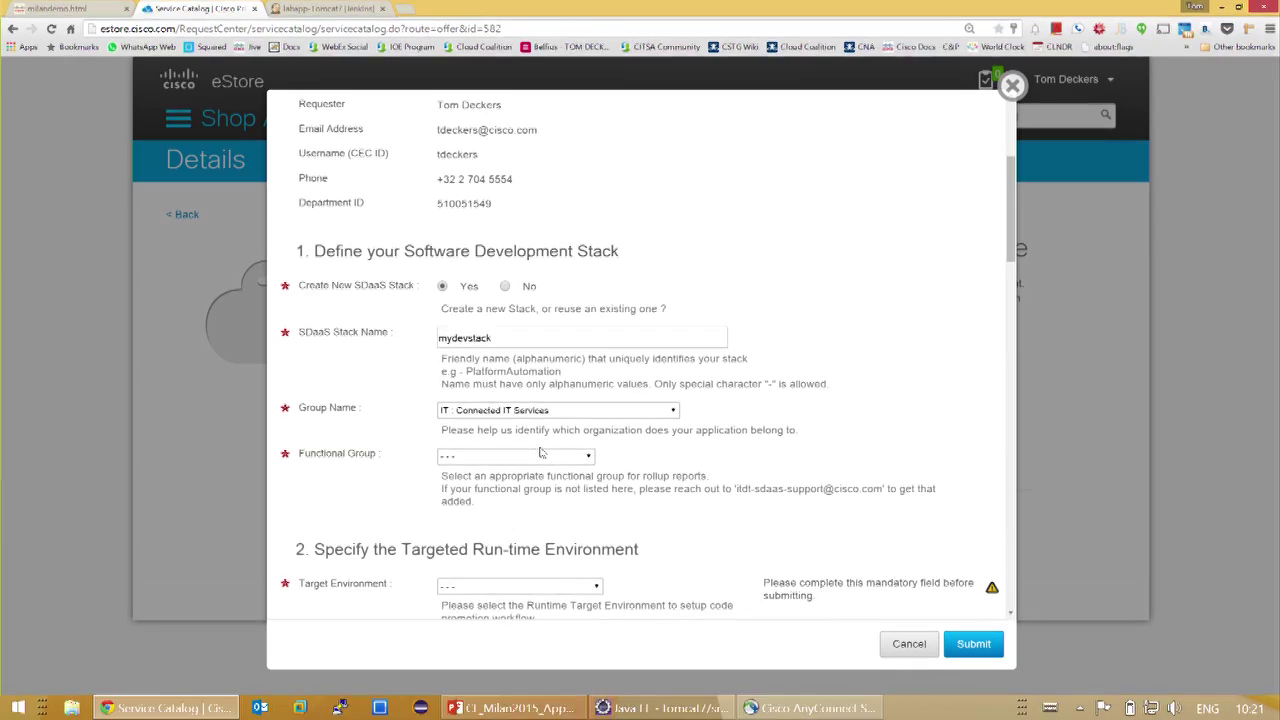
click(540, 455)
click(537, 567)
drag(1012, 232, 1012, 297)
click(483, 268)
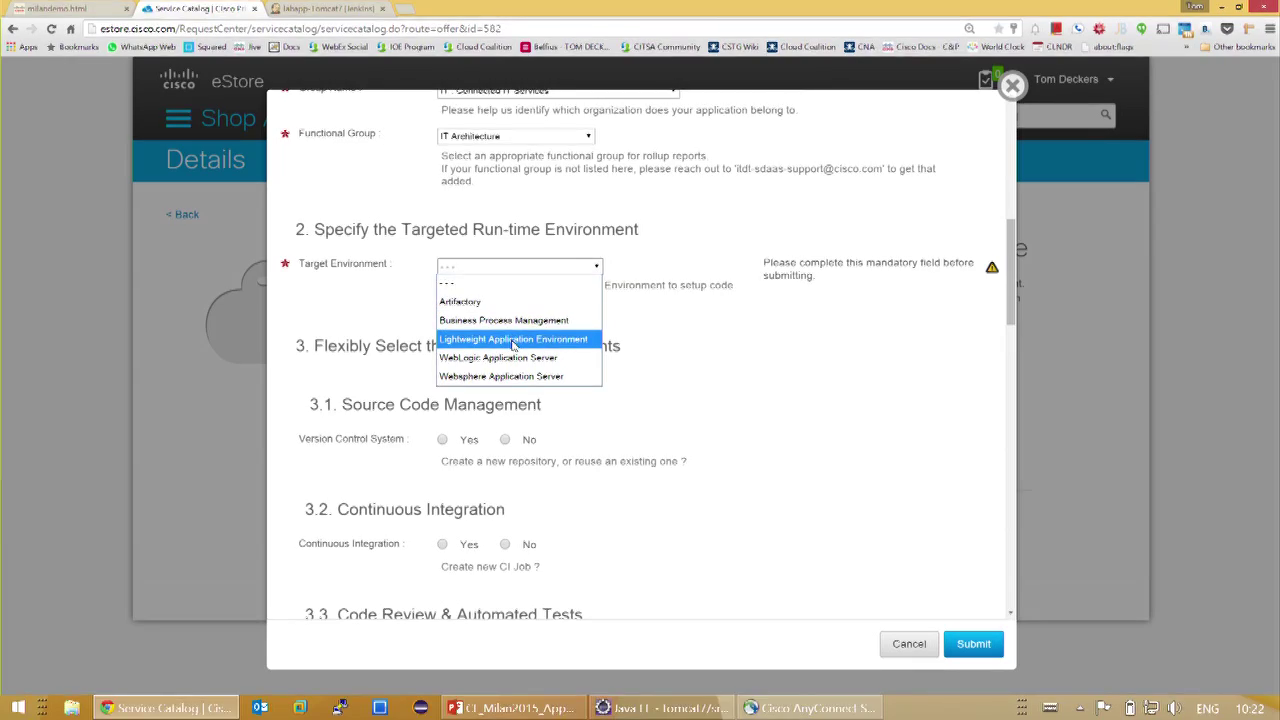
- Choose Lightweight Application Environment as target, diy as application, and Diy-0.1 as version
click(514, 340)
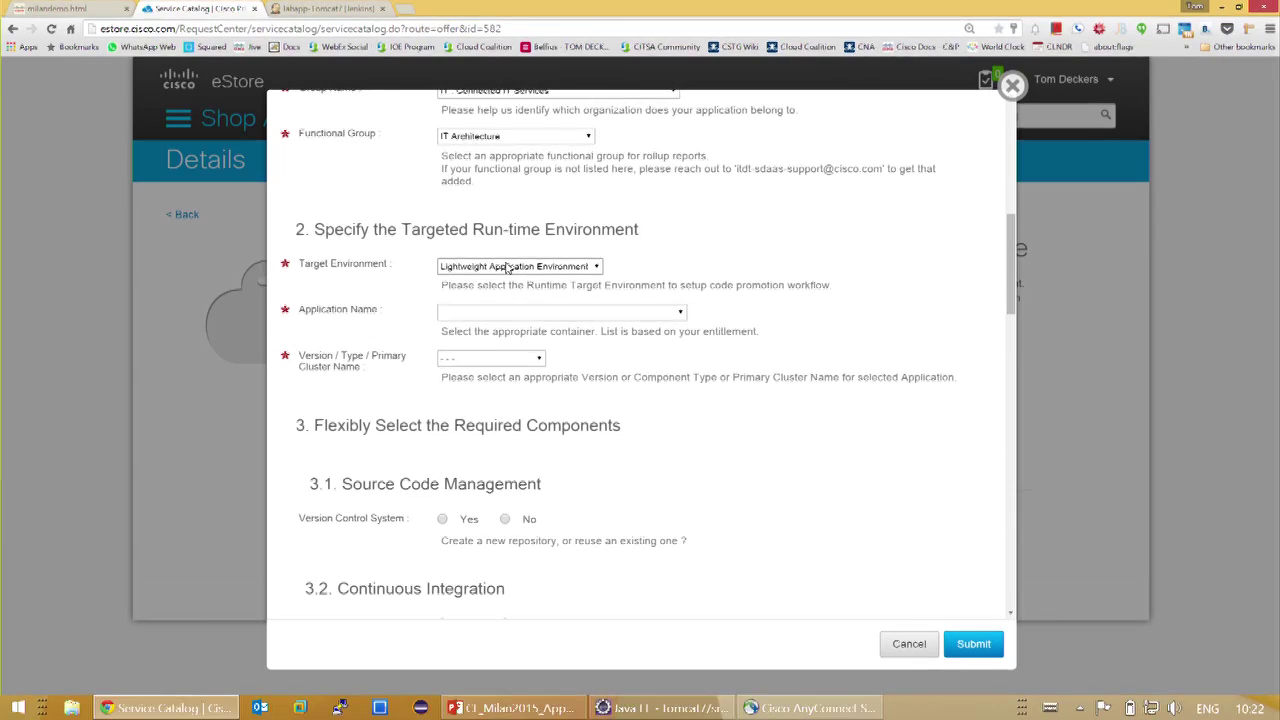
click(608, 311)
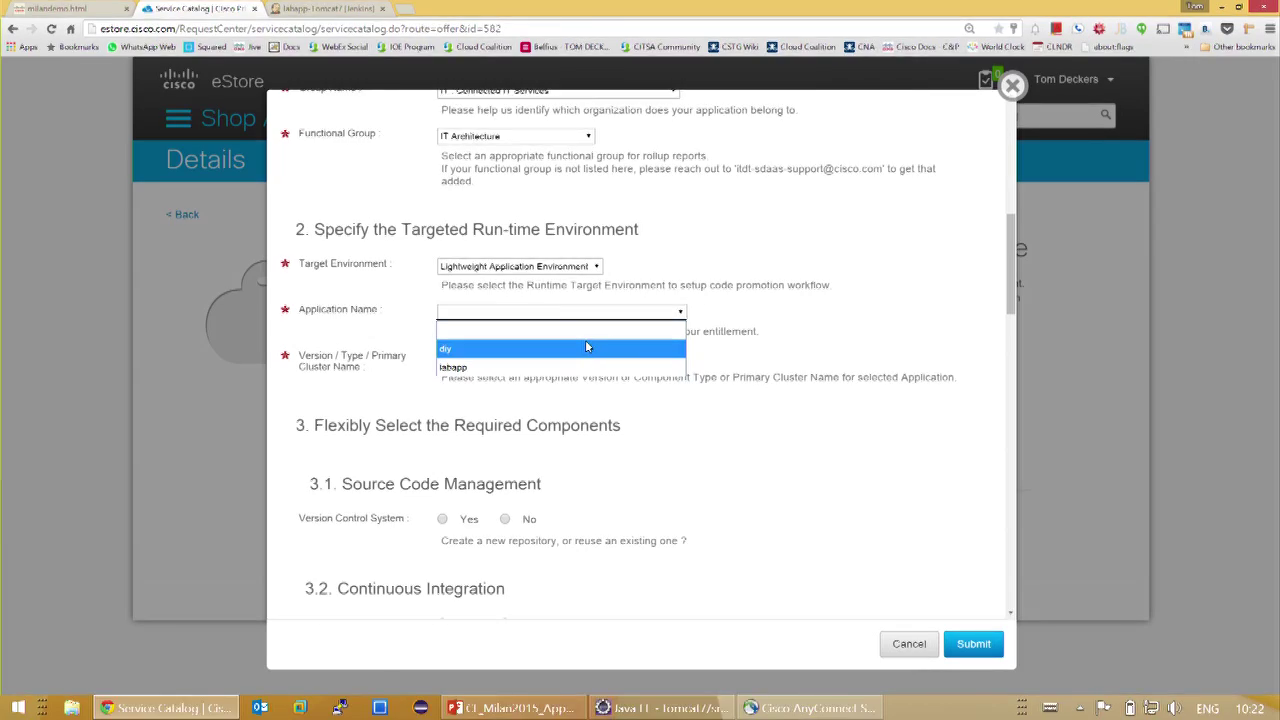
click(587, 347)
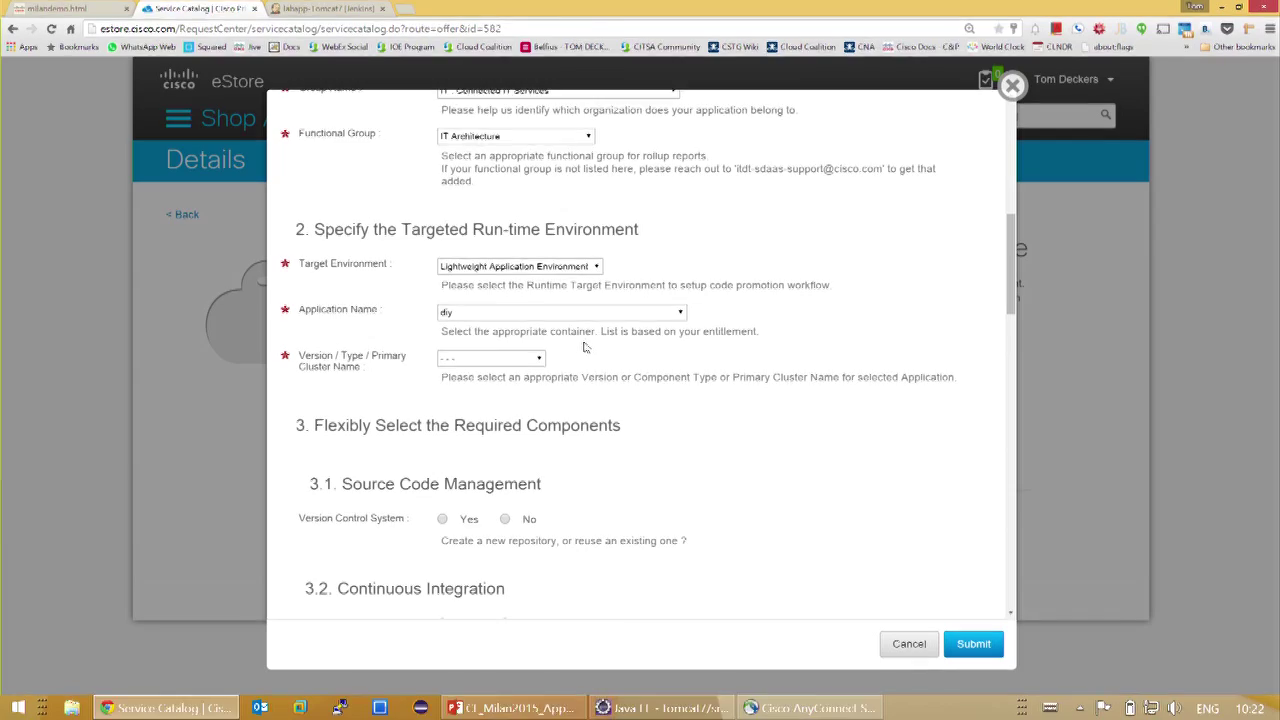
click(519, 357)
click(513, 363)
click(513, 360)
click(500, 392)
scroll(1013, 258, down, 1)
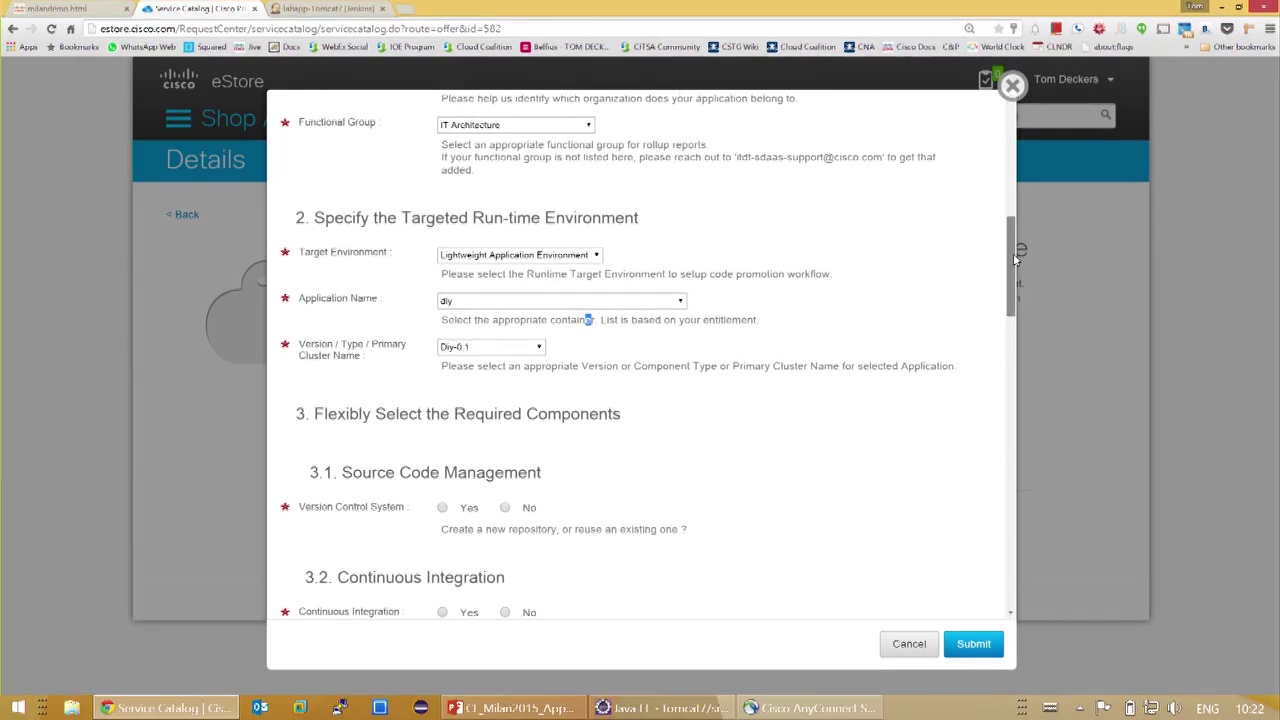
scroll(1013, 258, down, 3)
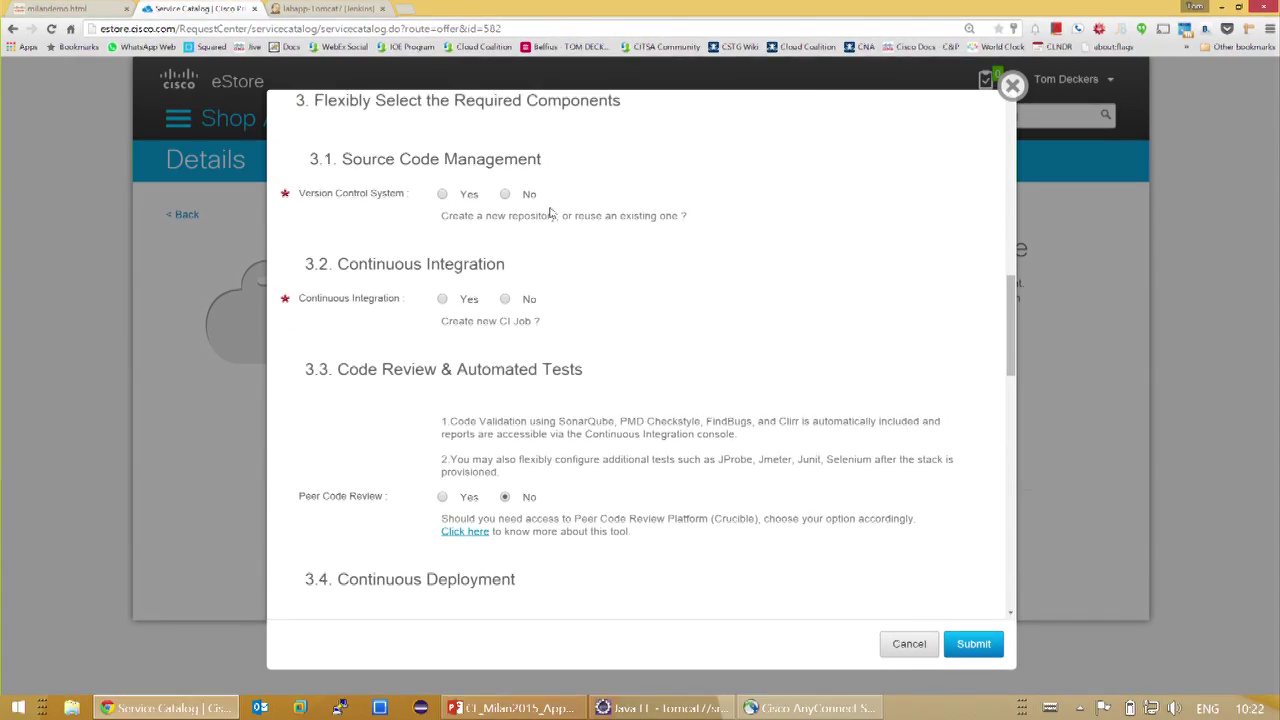
- Request a new Git-Stash repository, auto-generating key IT-CITS-ITArchitecture-MYDEVSTACK and its URL
click(468, 194)
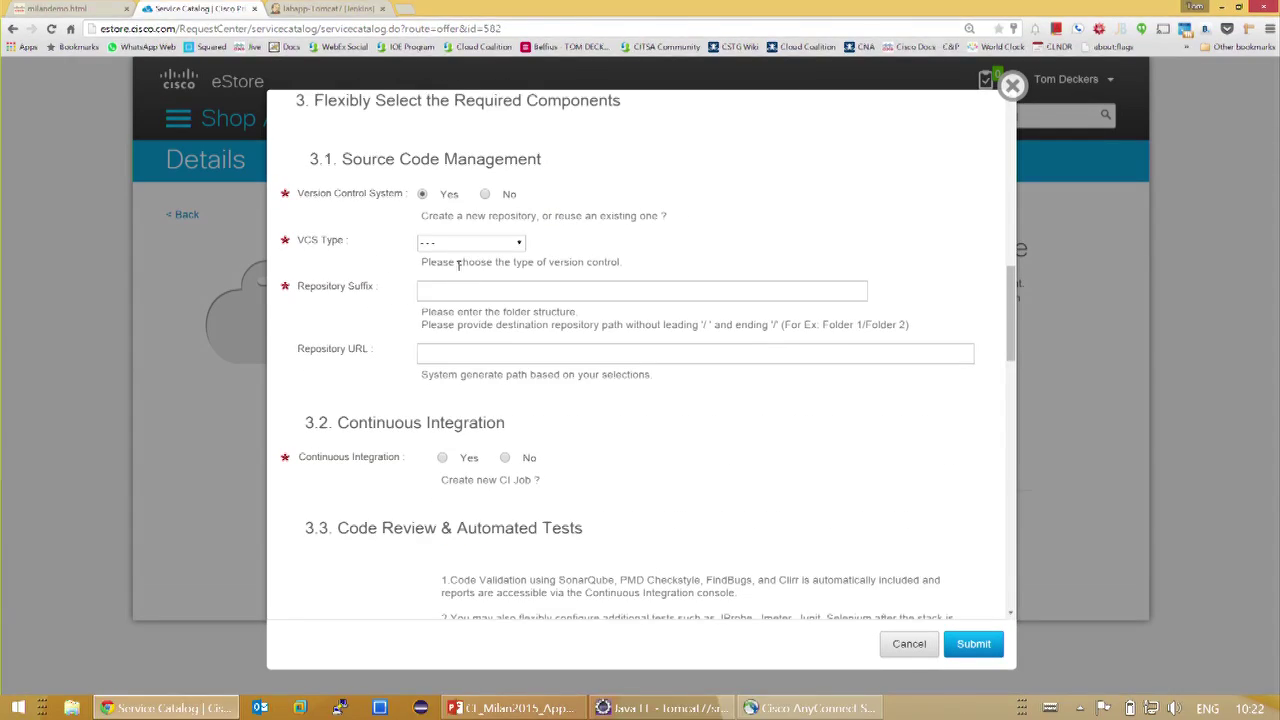
click(513, 243)
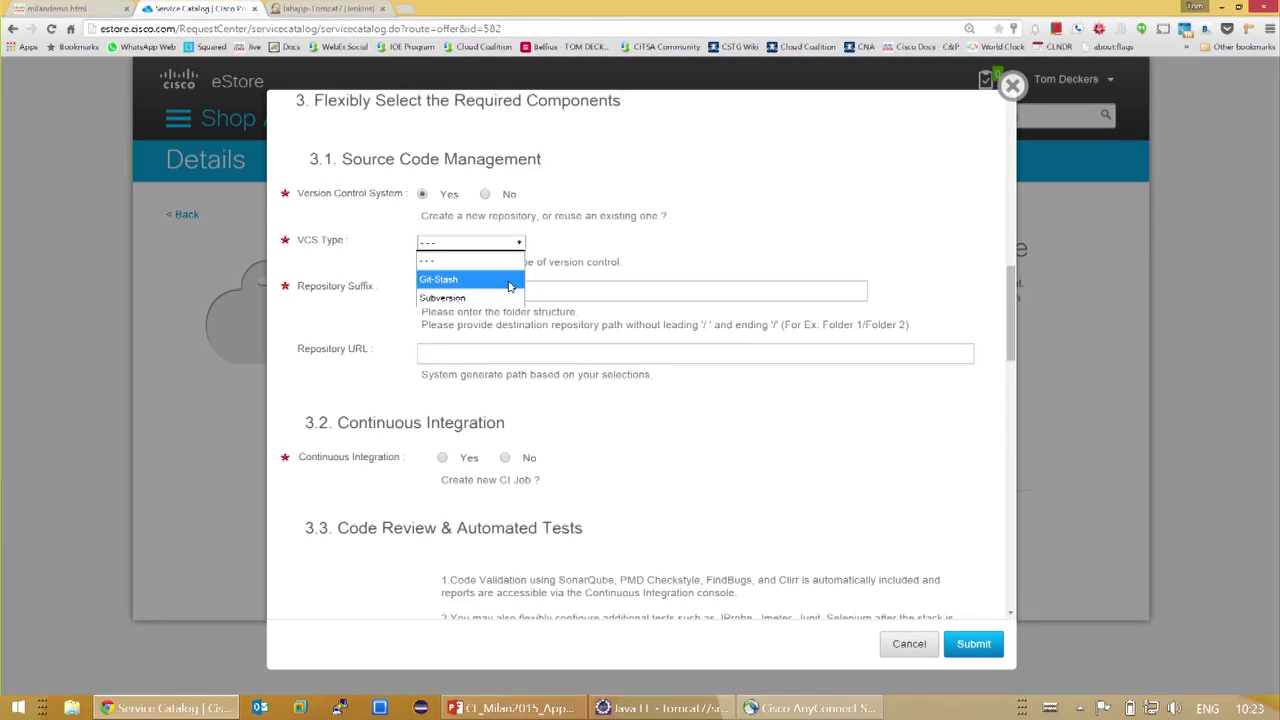
click(509, 286)
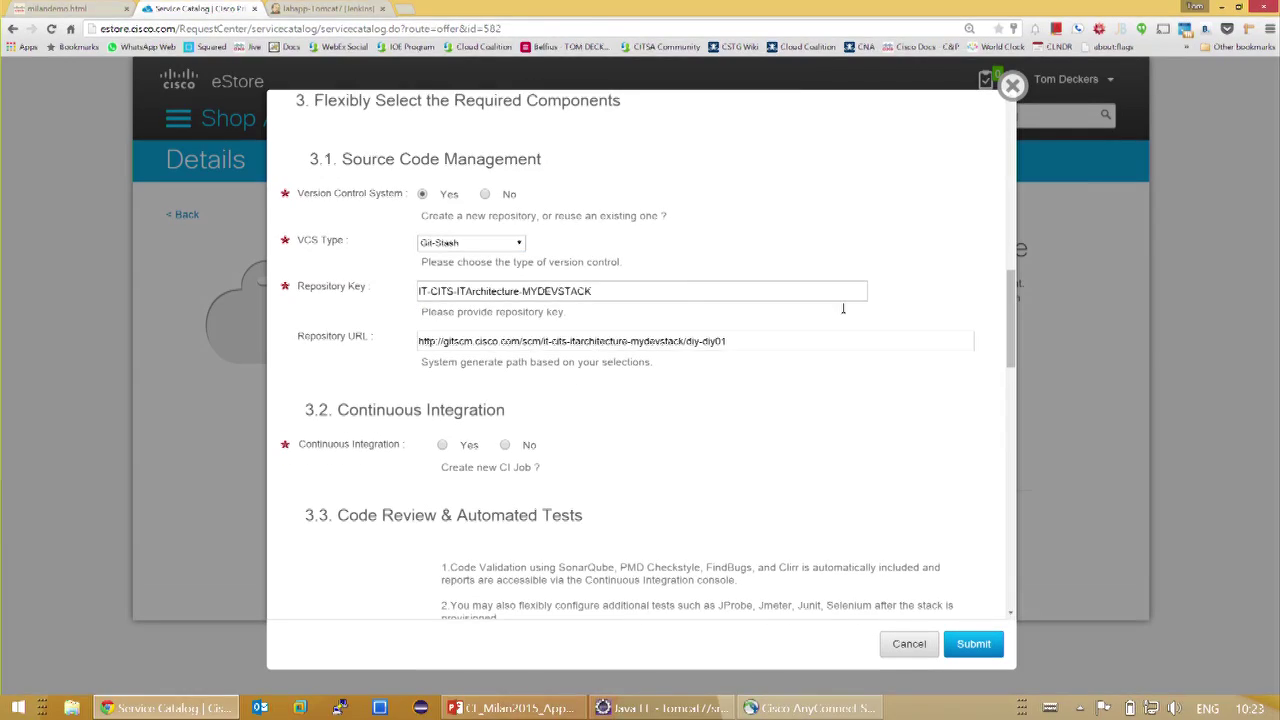
key(alt+Tab)
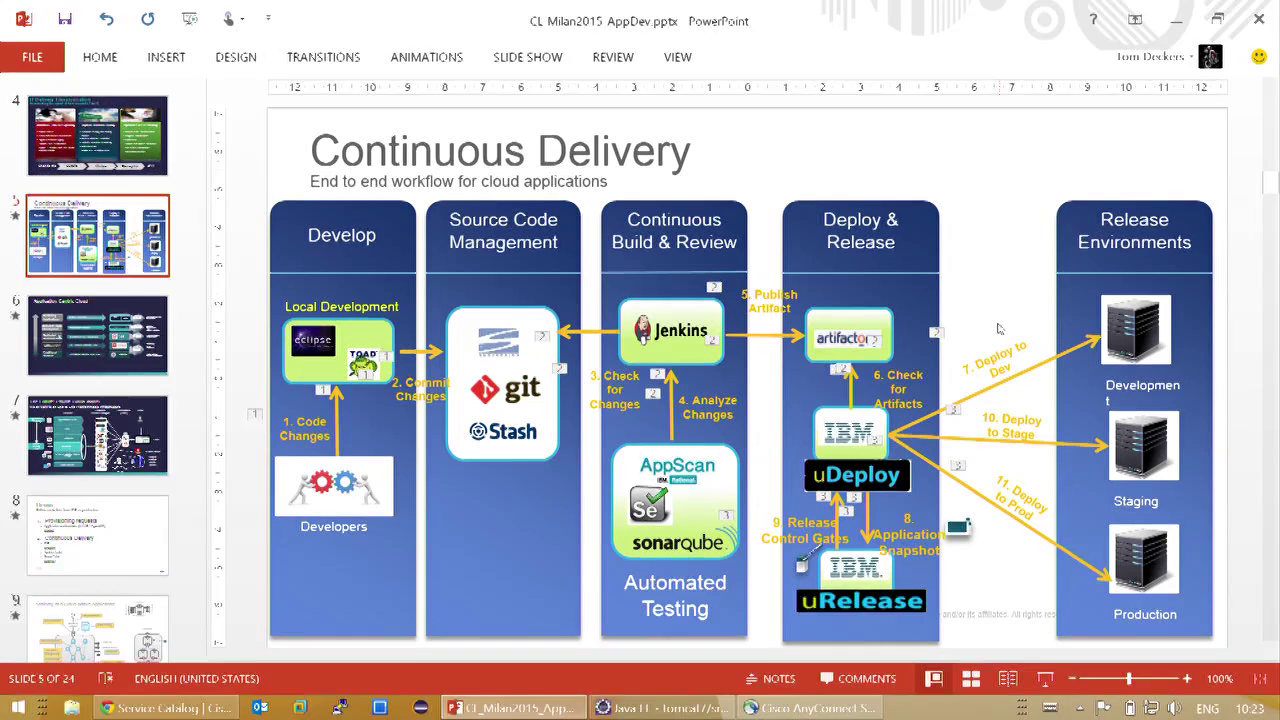
key(alt+Tab)
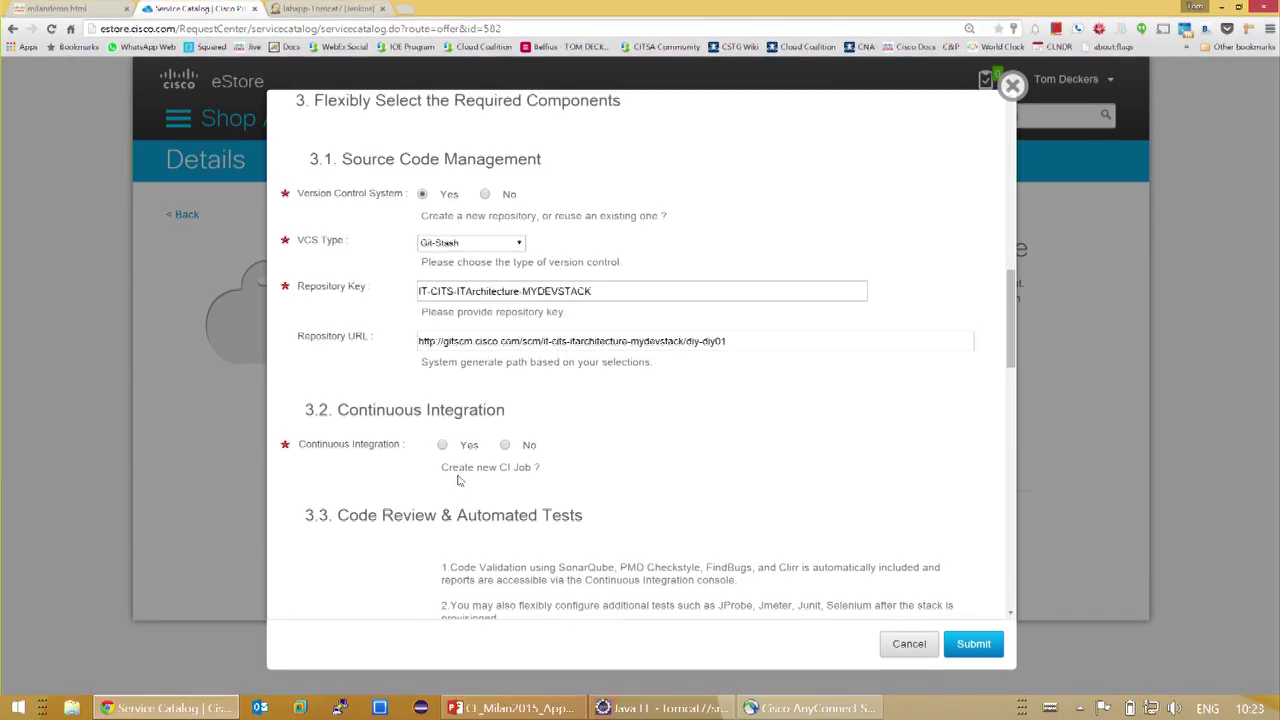
- Request a new Continuous Integration job with the Maven build type
click(442, 444)
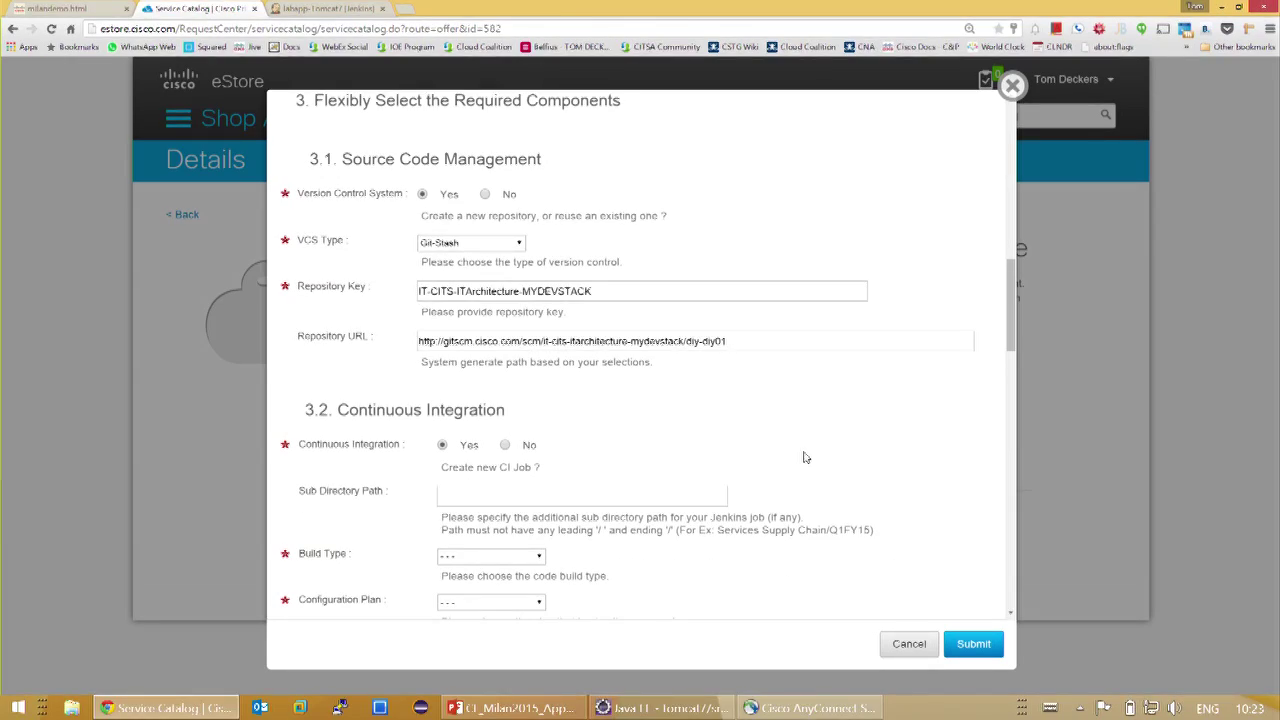
drag(1005, 310, 1011, 368)
click(1011, 318)
click(520, 314)
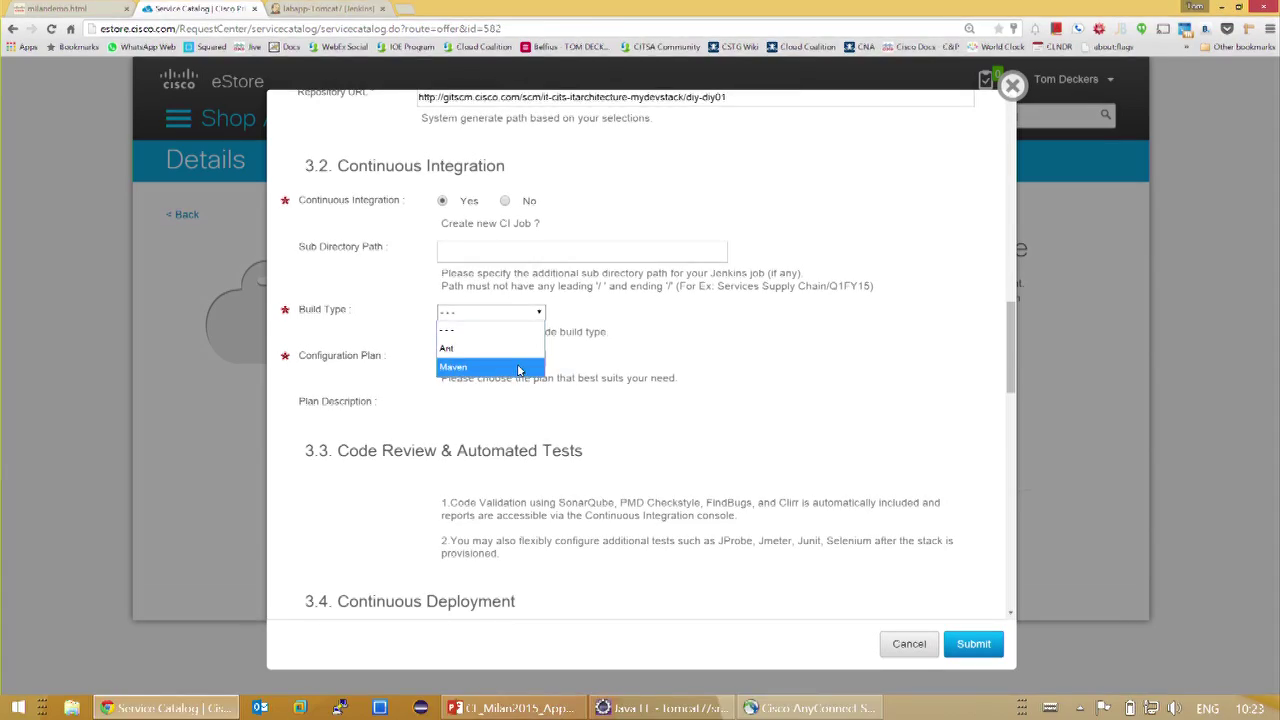
click(518, 370)
- Set the CI Configuration Plan to Standard, whose description reads SonarQube
click(522, 360)
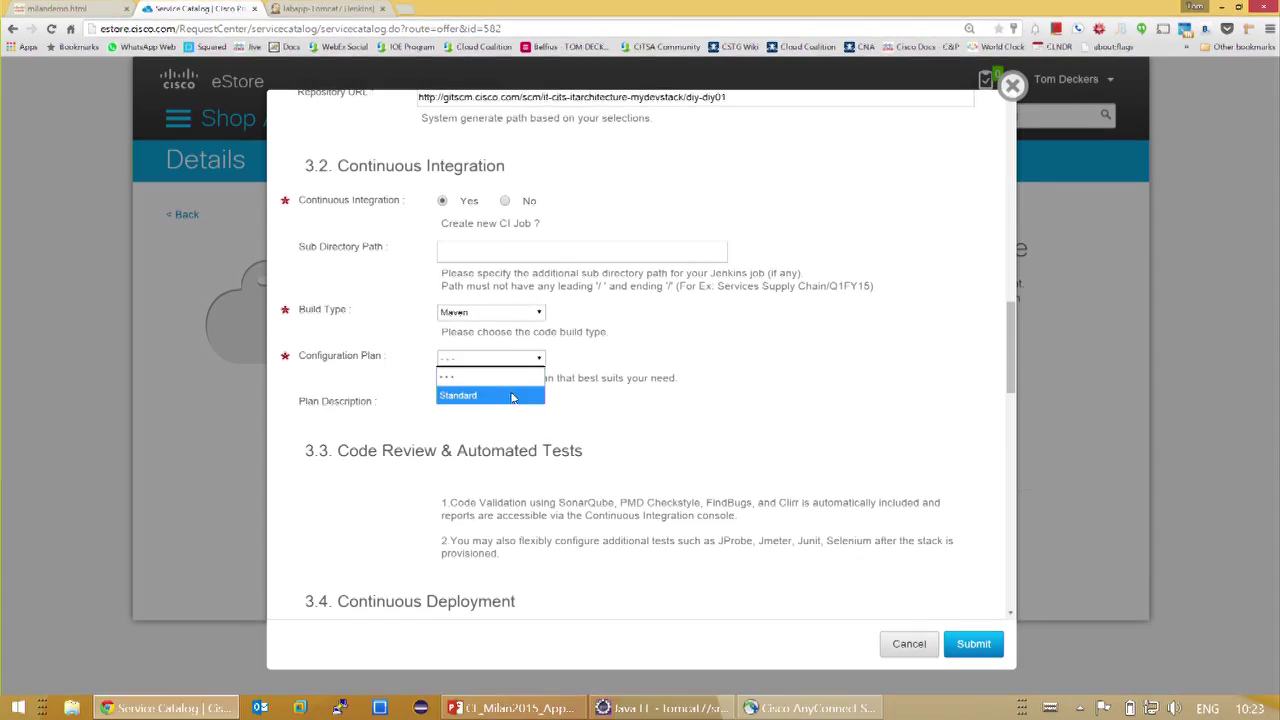
click(512, 398)
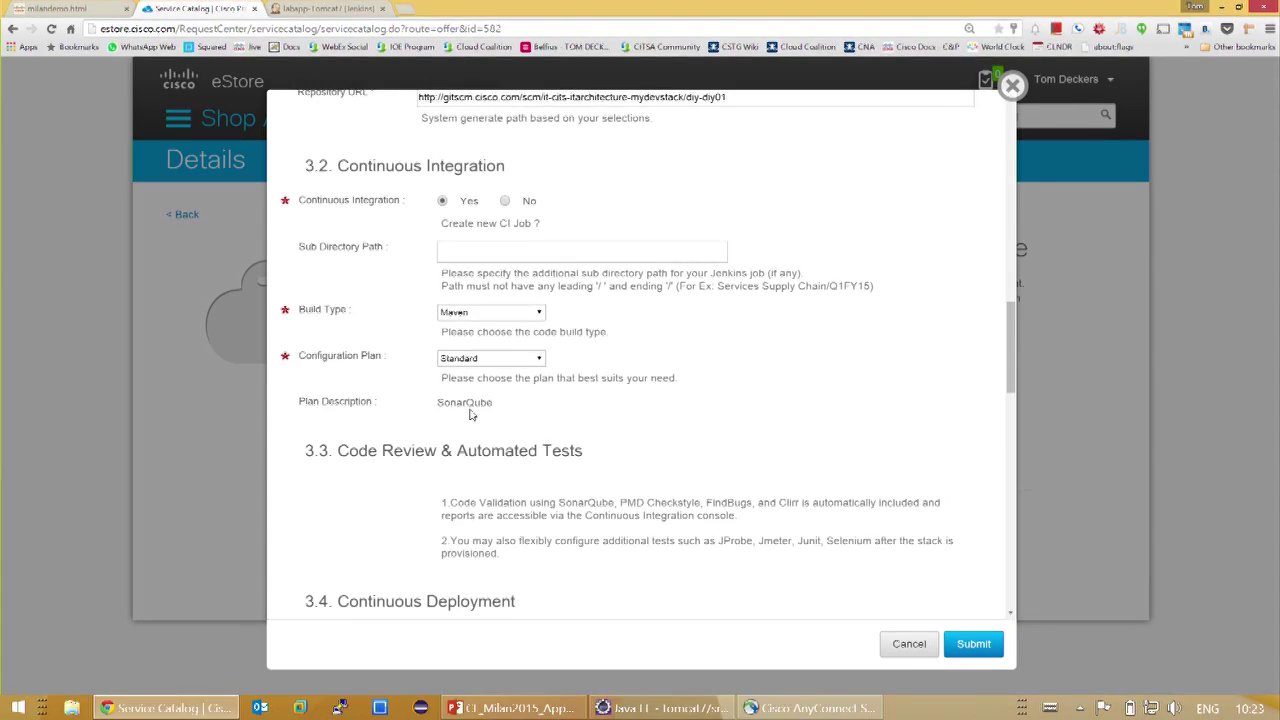
key(alt+Tab)
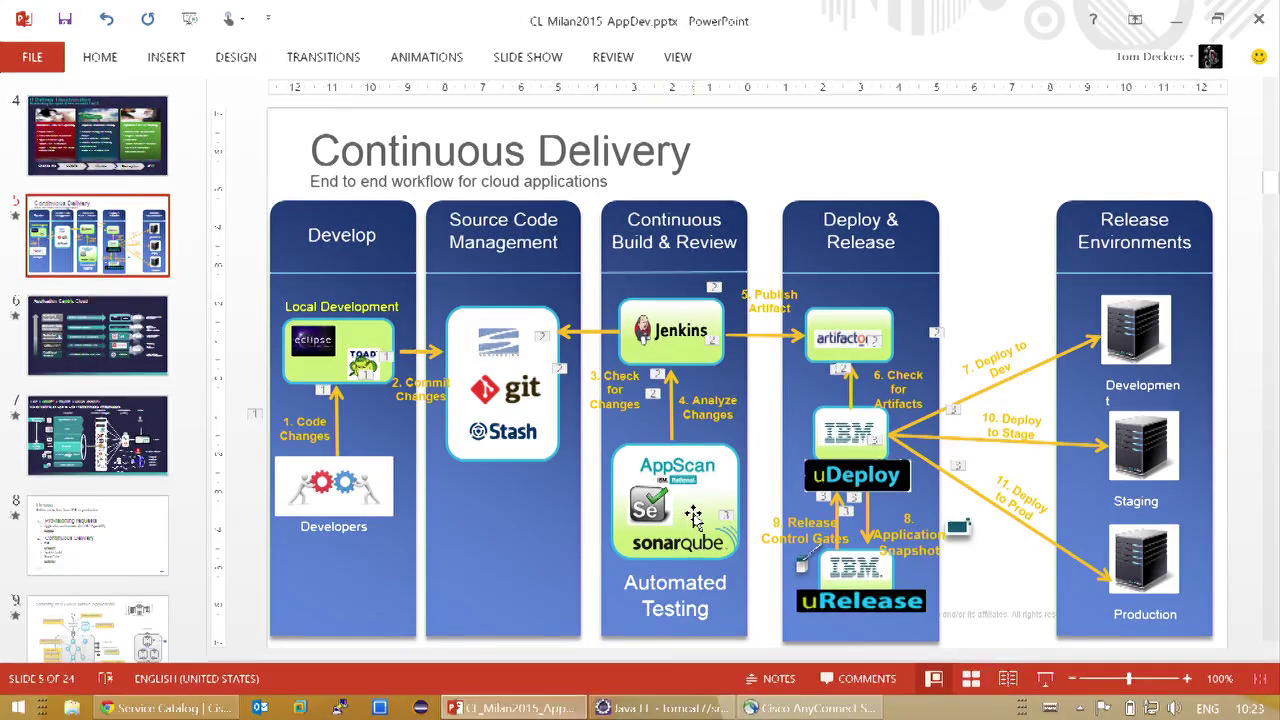
key(alt+Tab)
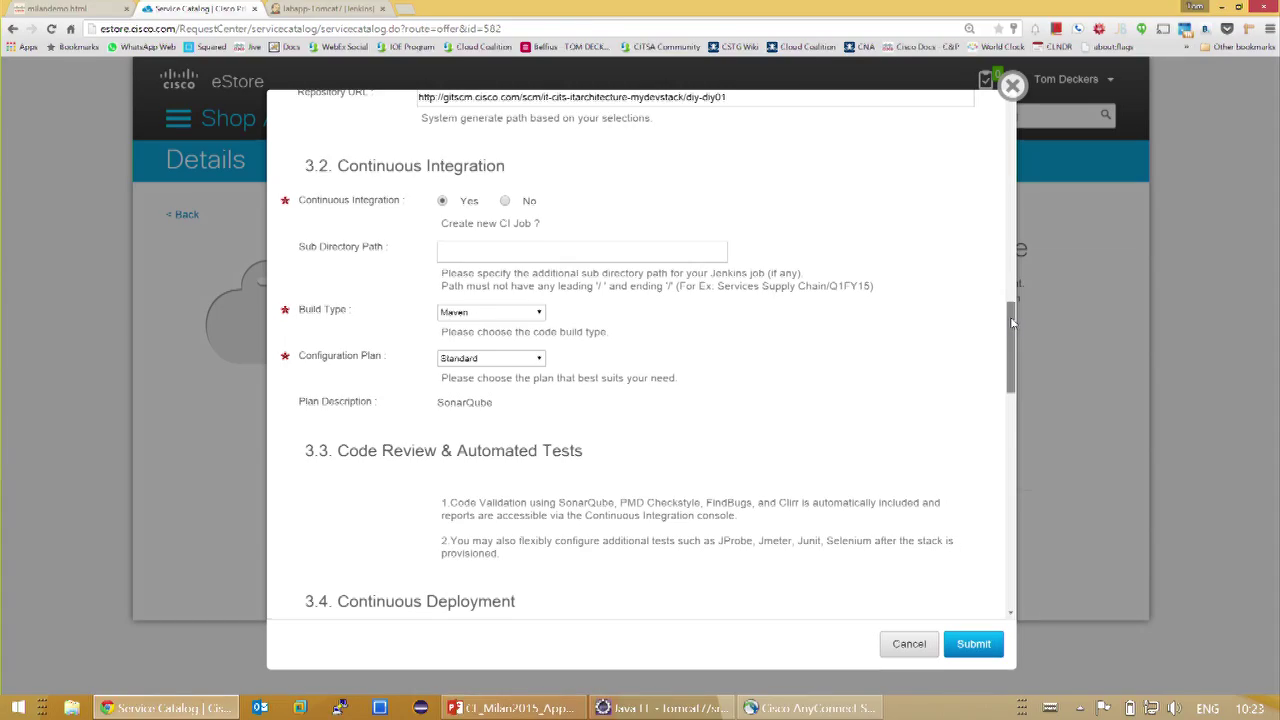
- Request a new Artifactory and an SRA pipeline with the LAE sdaas uDeploy template
drag(1011, 319, 1027, 393)
click(449, 250)
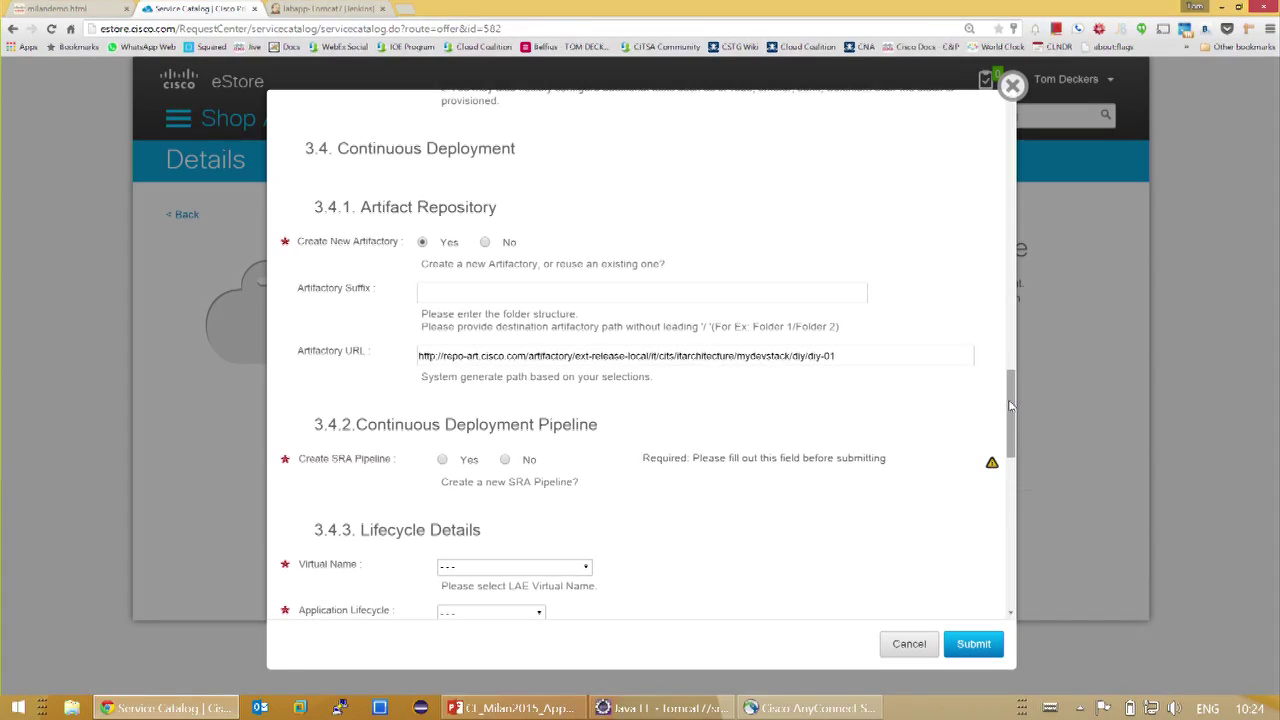
drag(1009, 406, 1006, 429)
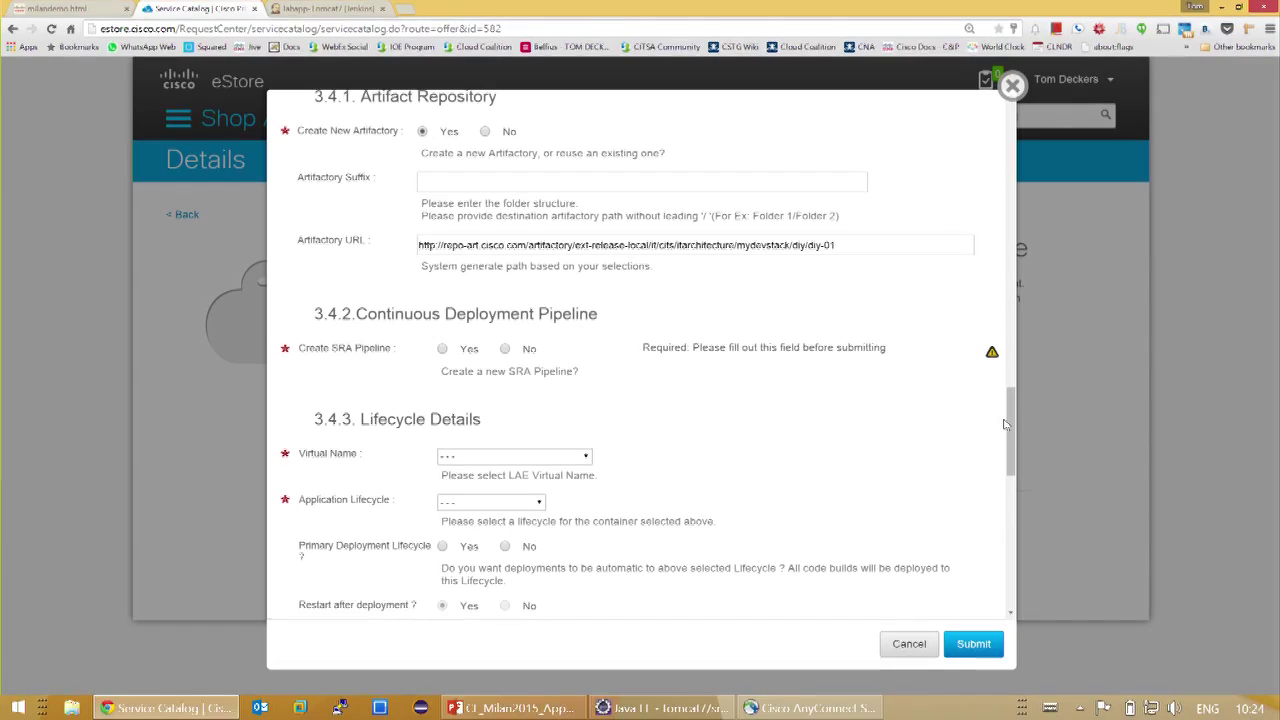
click(442, 350)
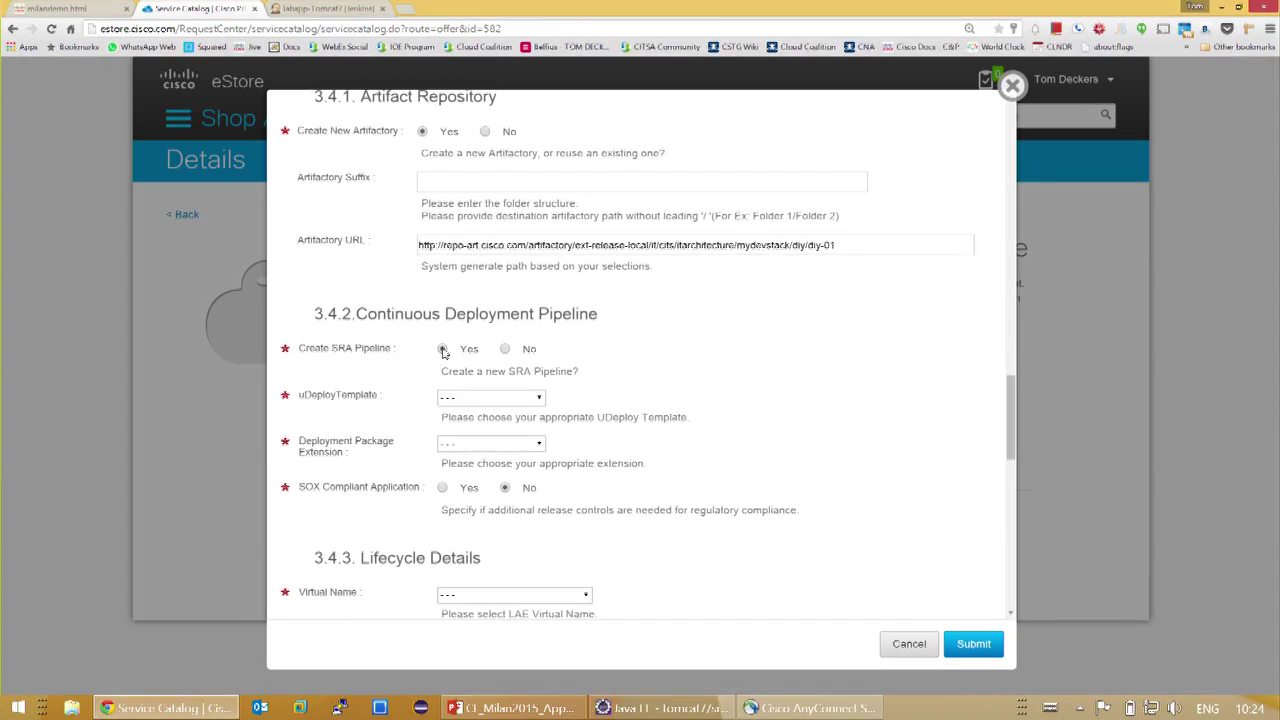
key(alt+Tab)
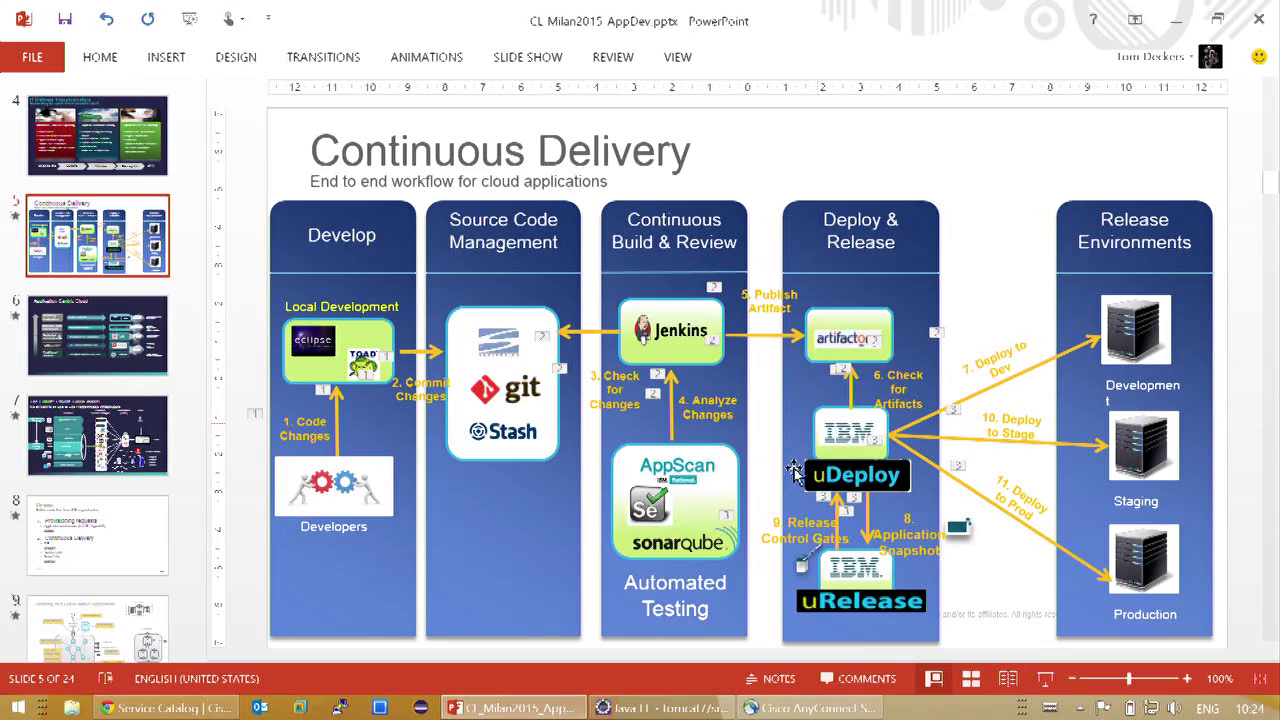
key(alt+Tab)
click(505, 397)
click(515, 428)
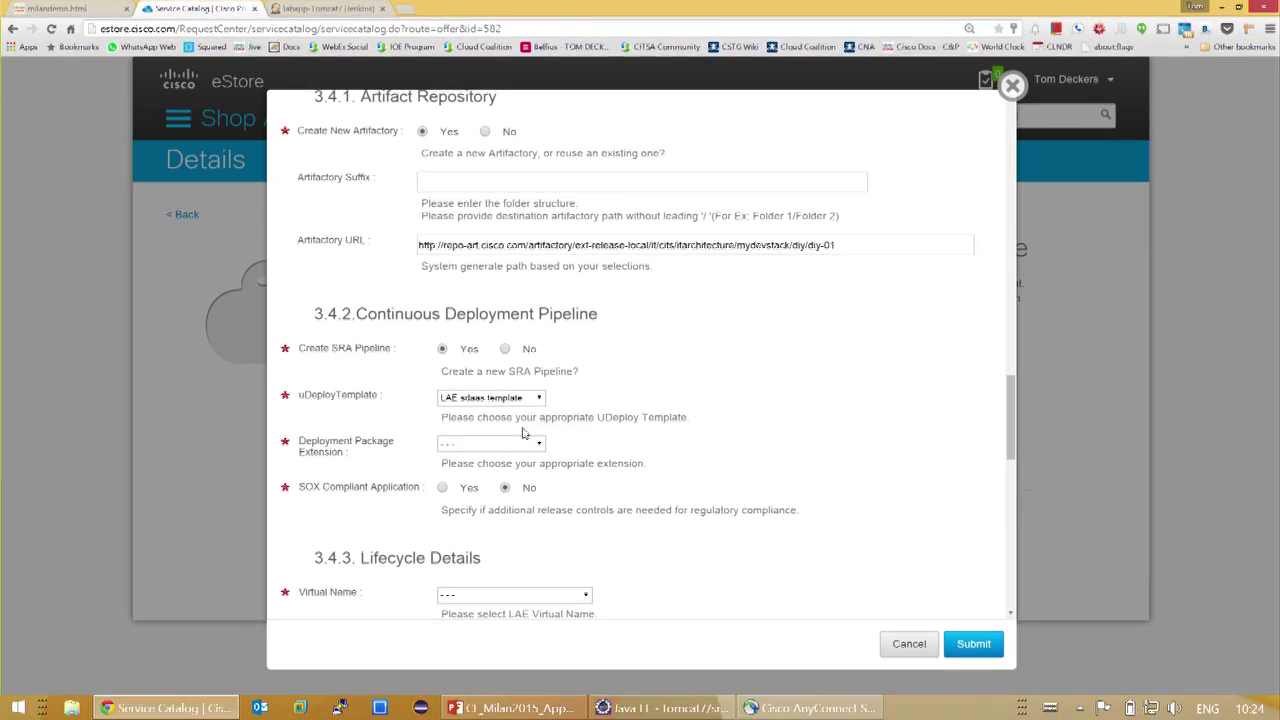
- Pick tar.gz as the package extension and No for SOX Compliant, then cancel the form
click(489, 446)
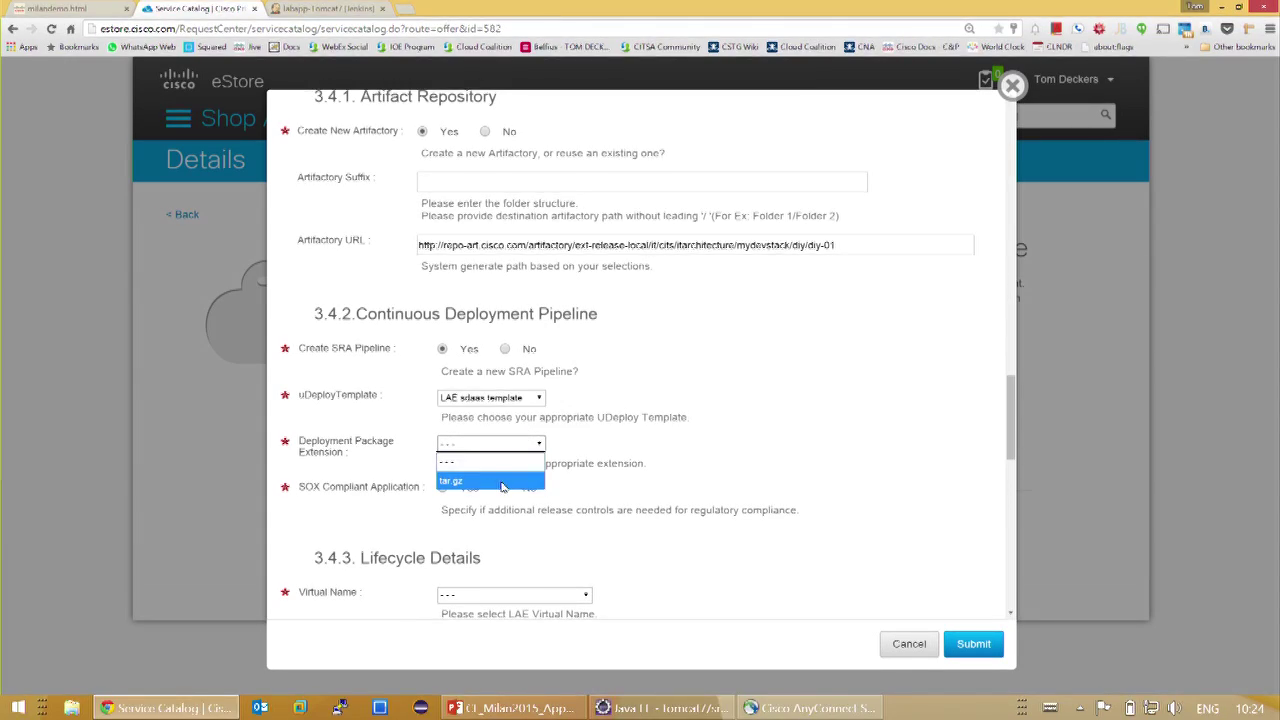
click(497, 484)
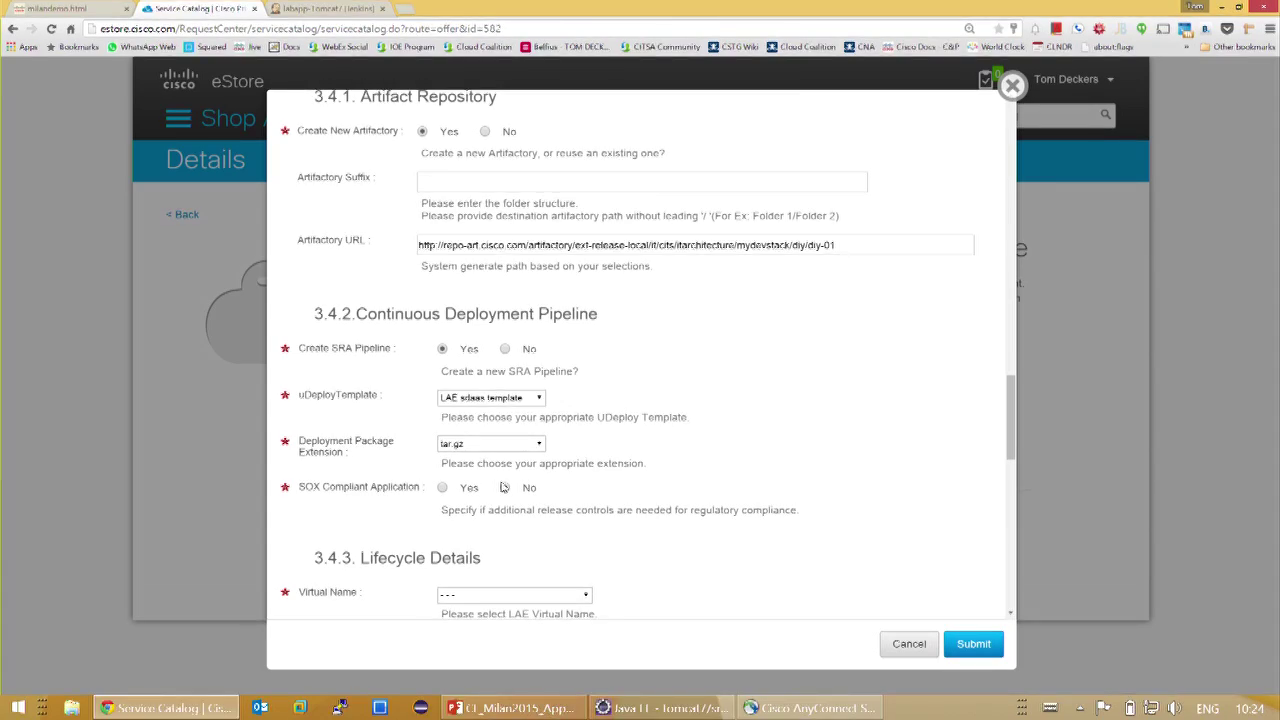
click(504, 487)
drag(1015, 432, 1020, 459)
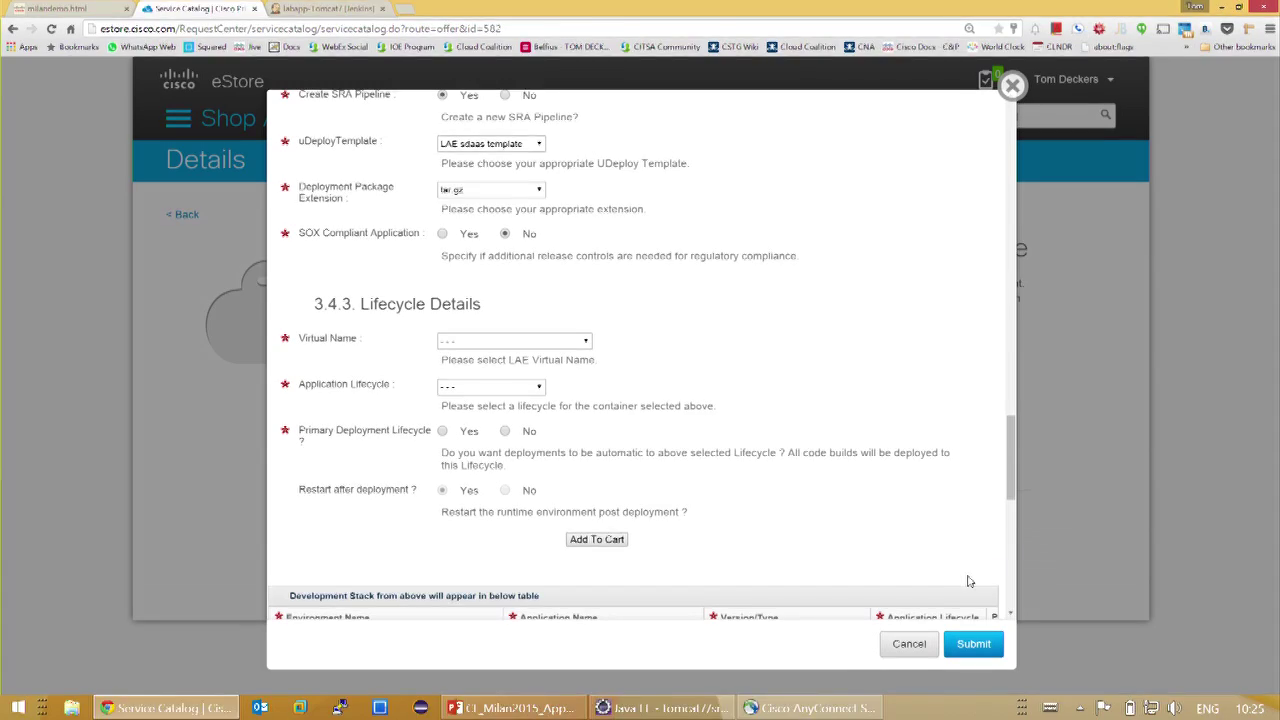
click(898, 648)
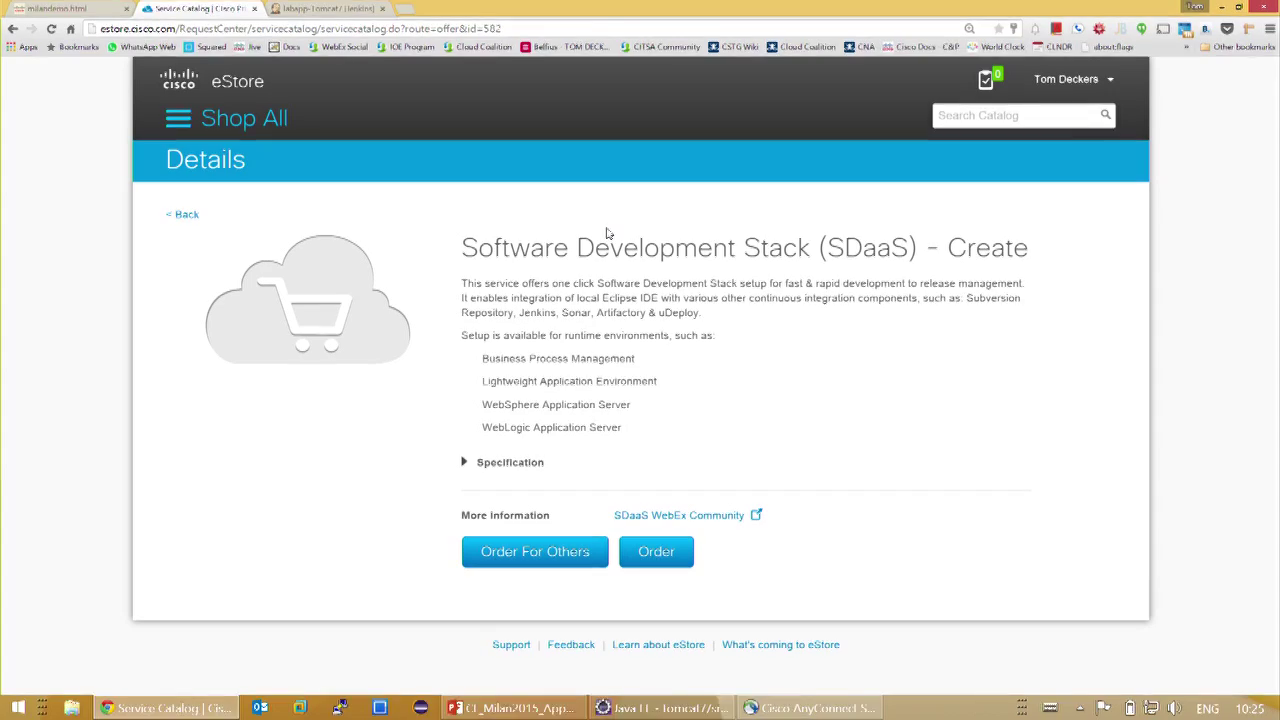
key(alt+Tab)
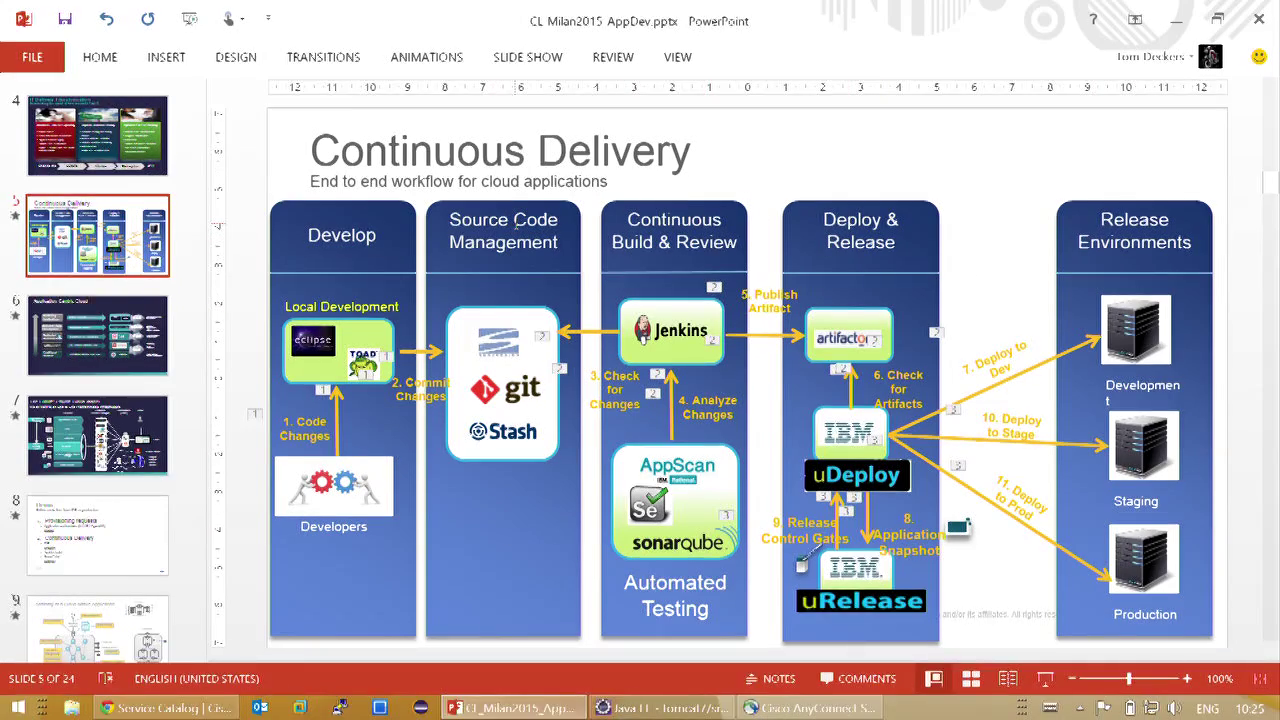
key(alt+Tab)
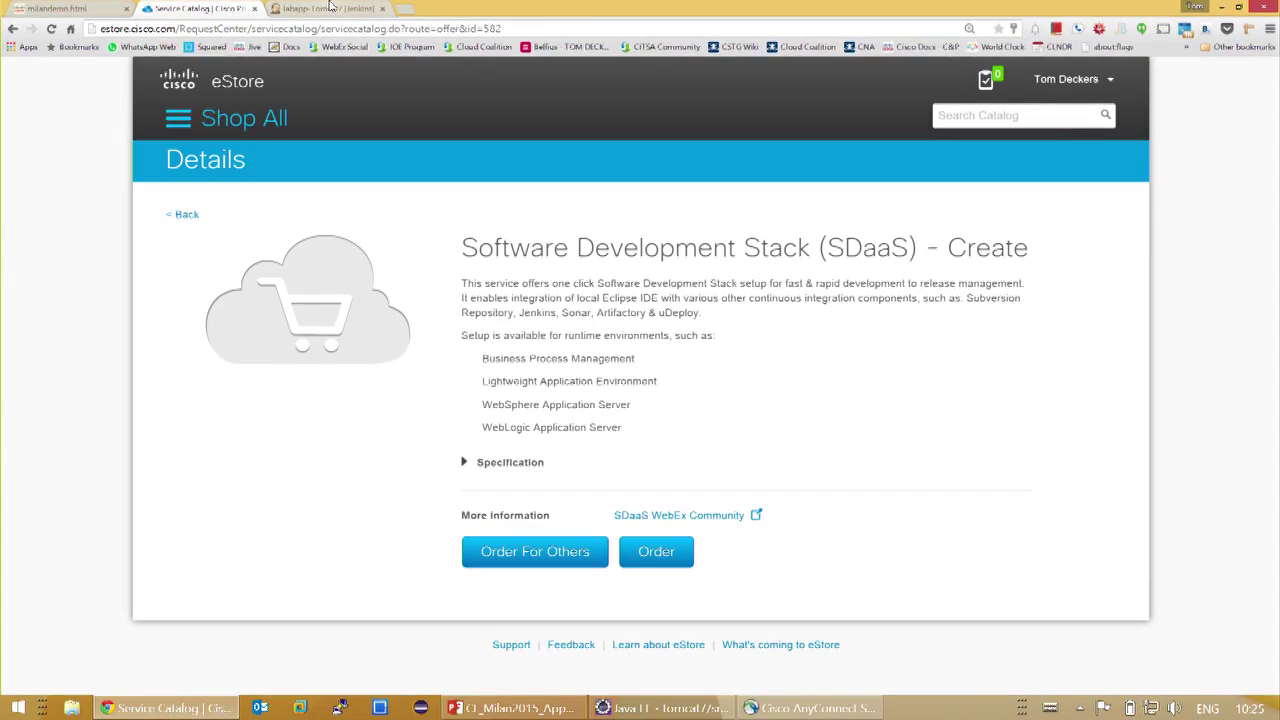
- Switch to the labapp-Tomcat7 Jenkins job and open its Configure page
click(330, 8)
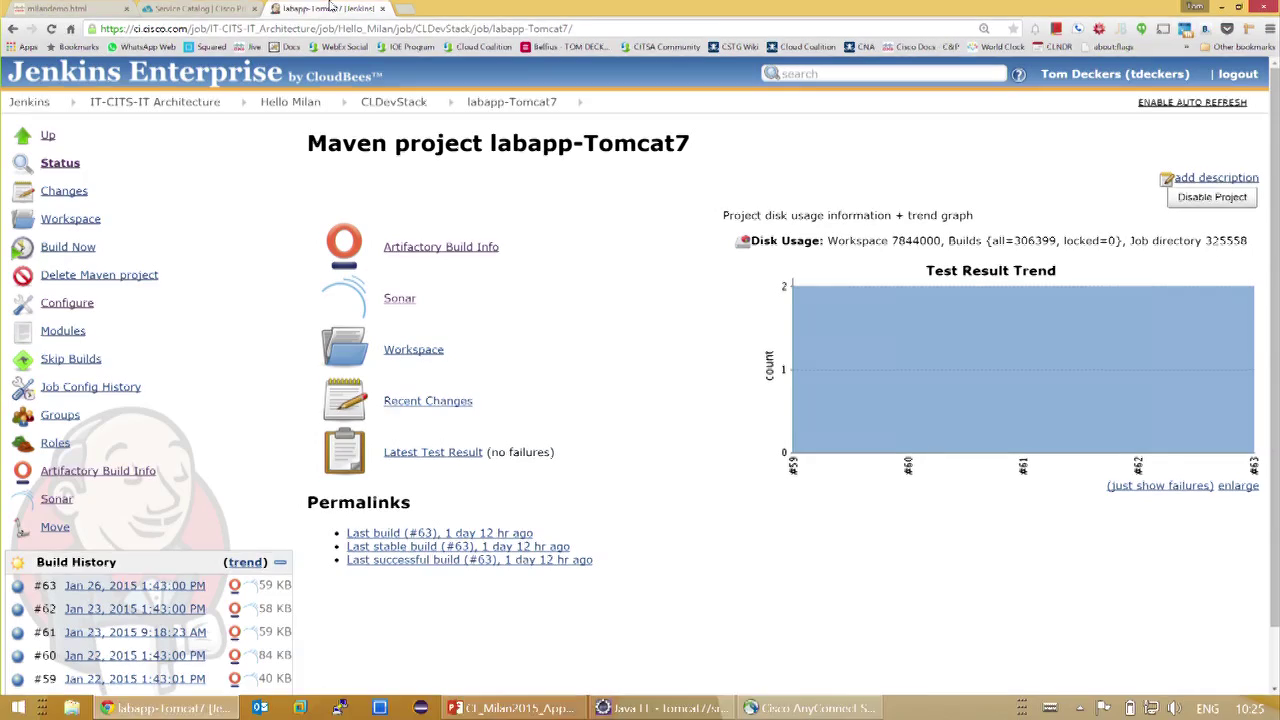
click(63, 309)
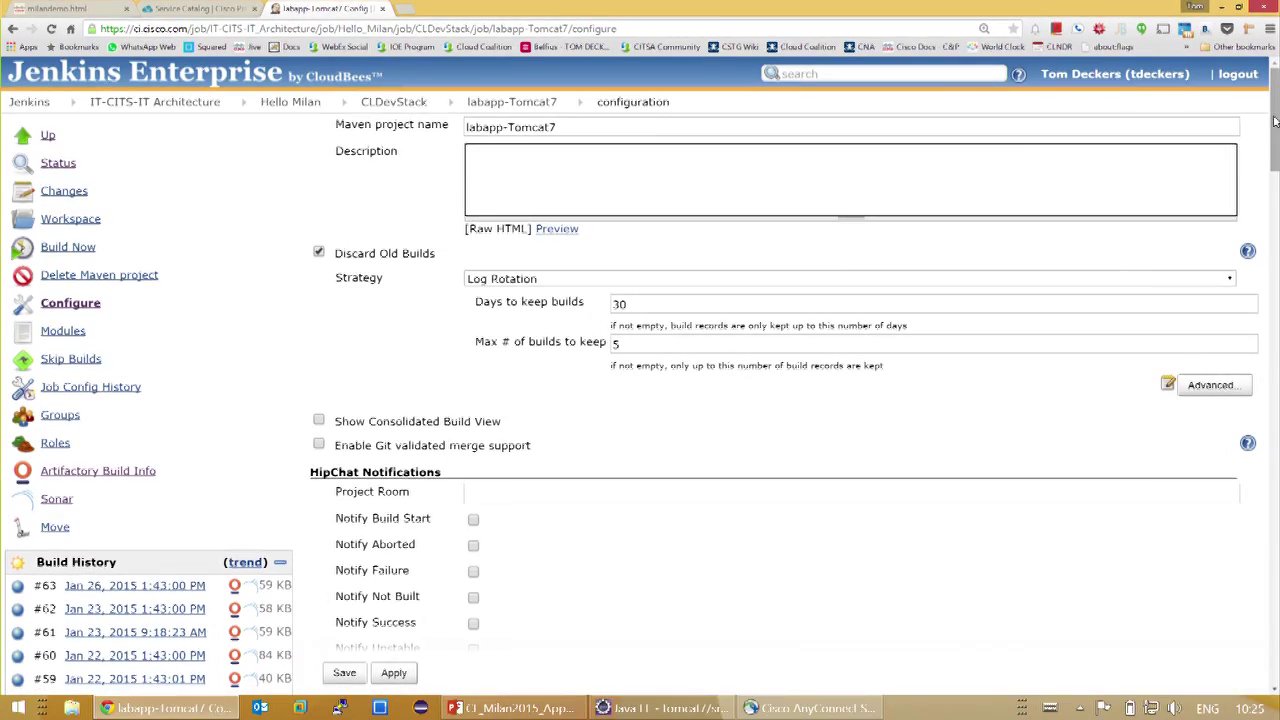
- Review the labapp-Tomcat7 settings, including log rotation of 30 days and 5 builds, then return to Status
scroll(1275, 120, down, 1)
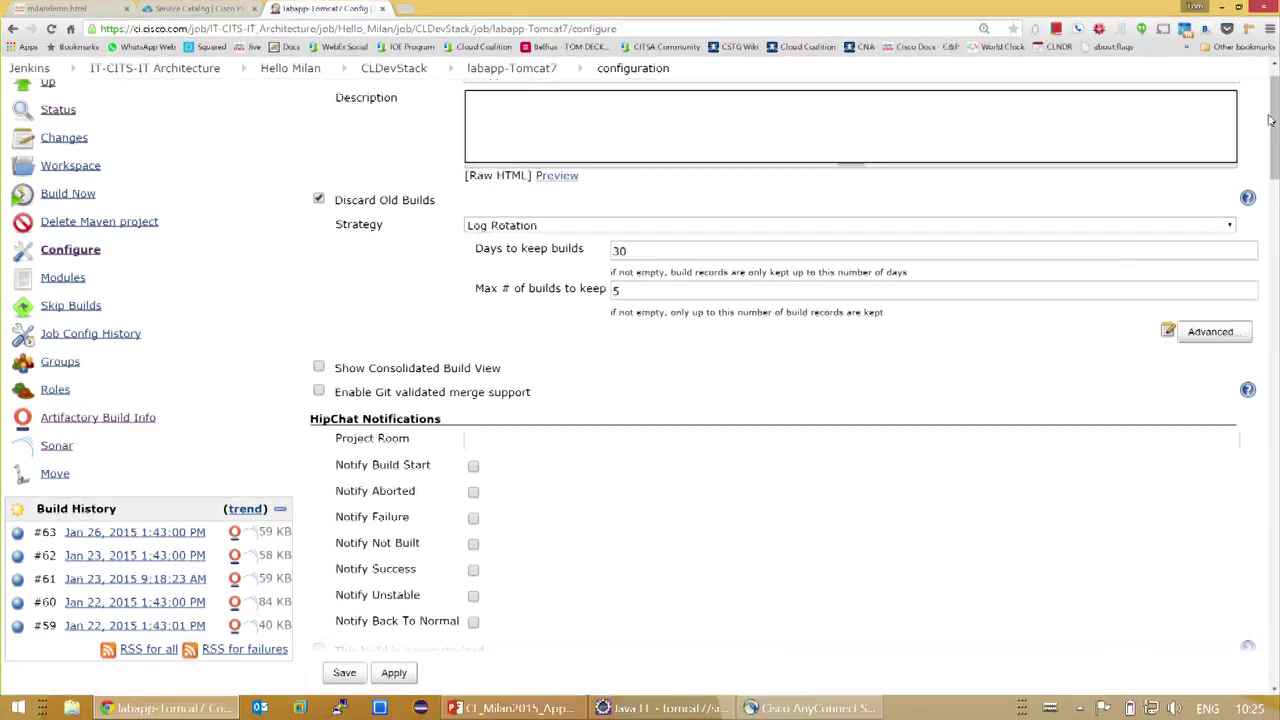
drag(1270, 120, 1276, 95)
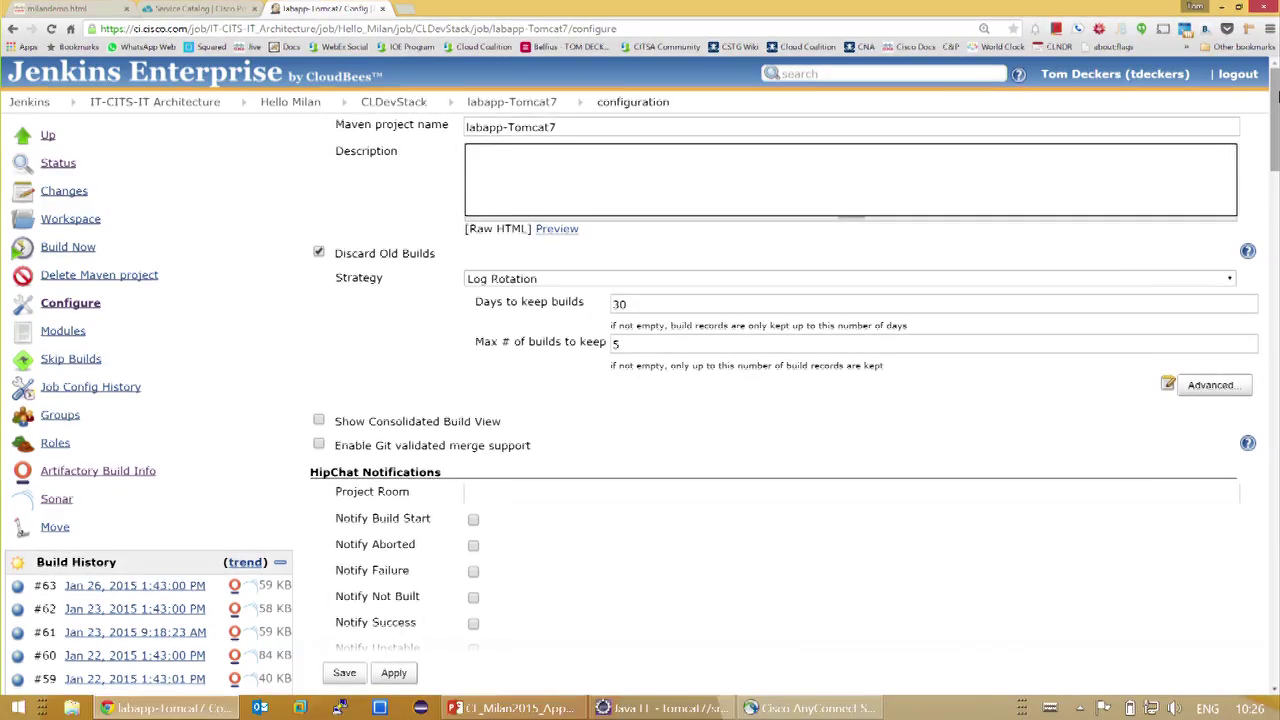
key(alt+Tab)
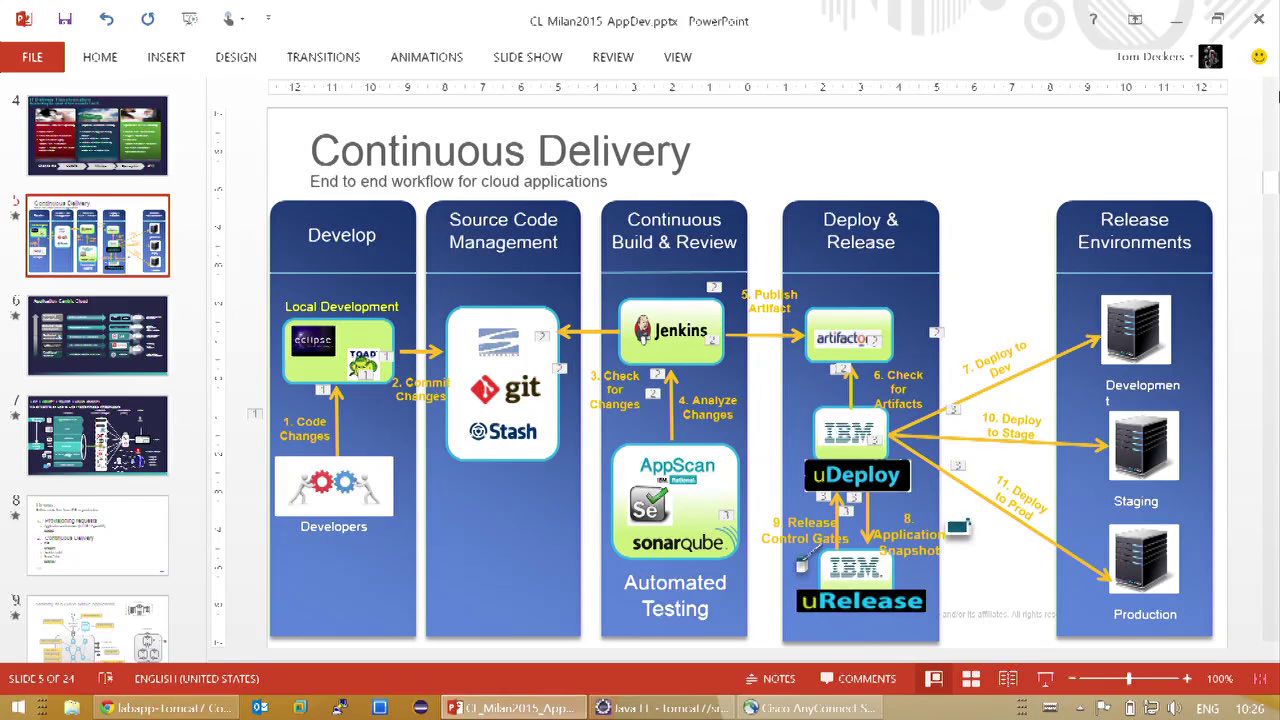
key(alt+Tab)
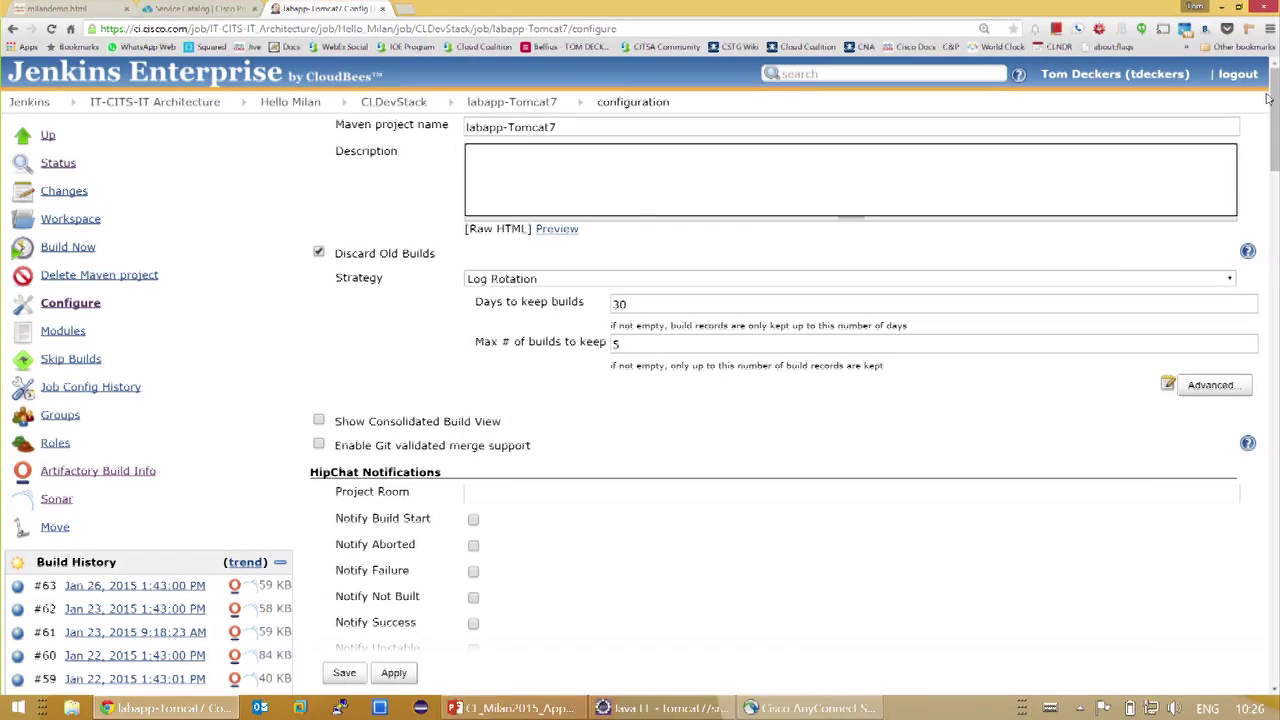
key(ctrl+a)
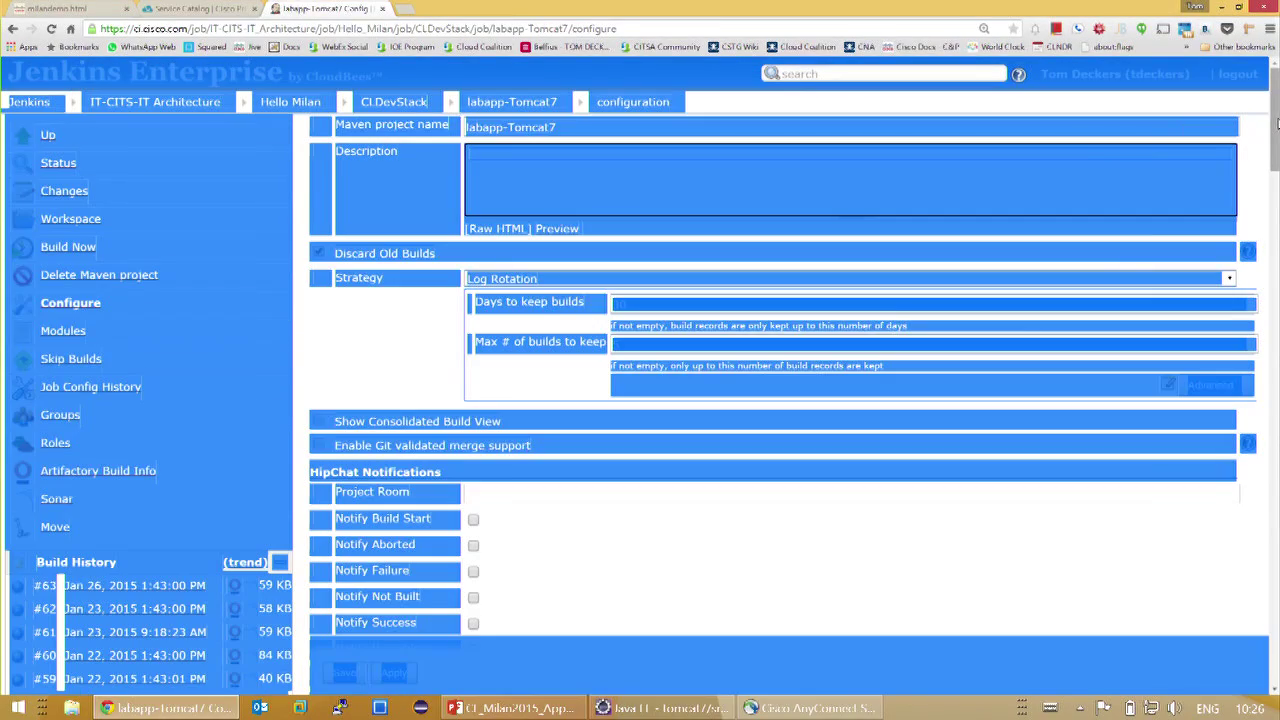
drag(1276, 122, 1276, 166)
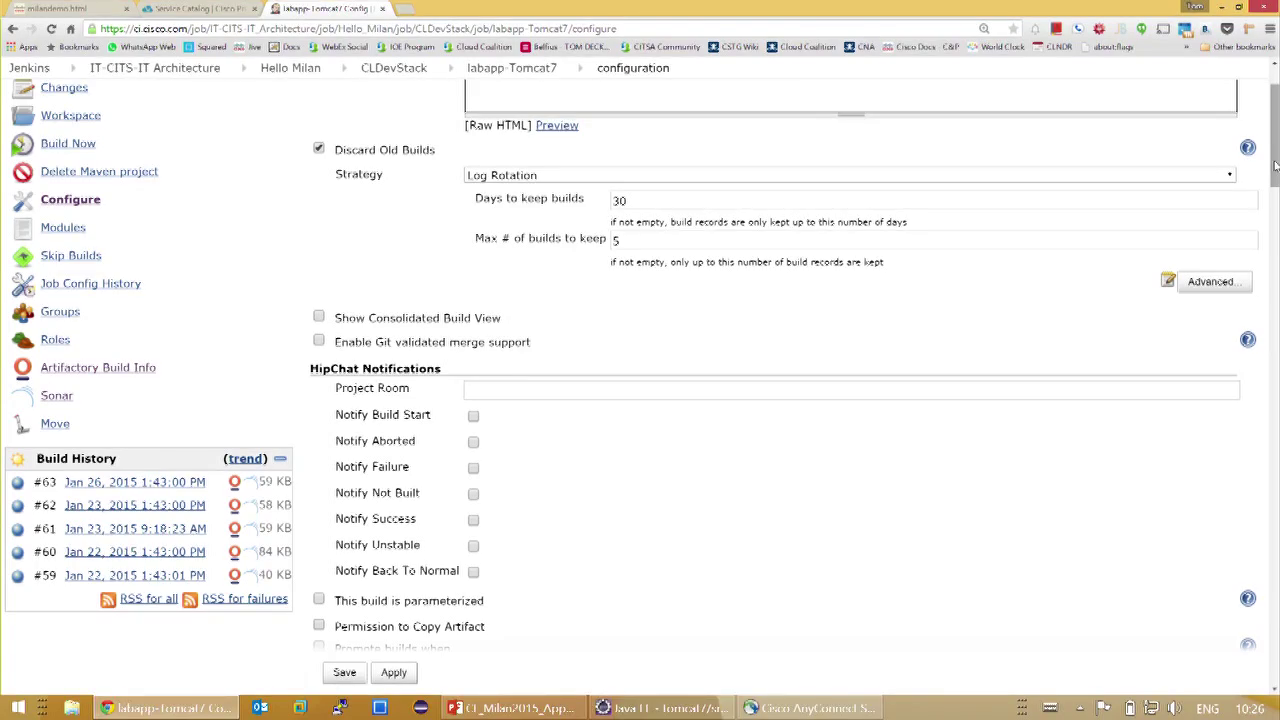
scroll(1275, 165, up, 1)
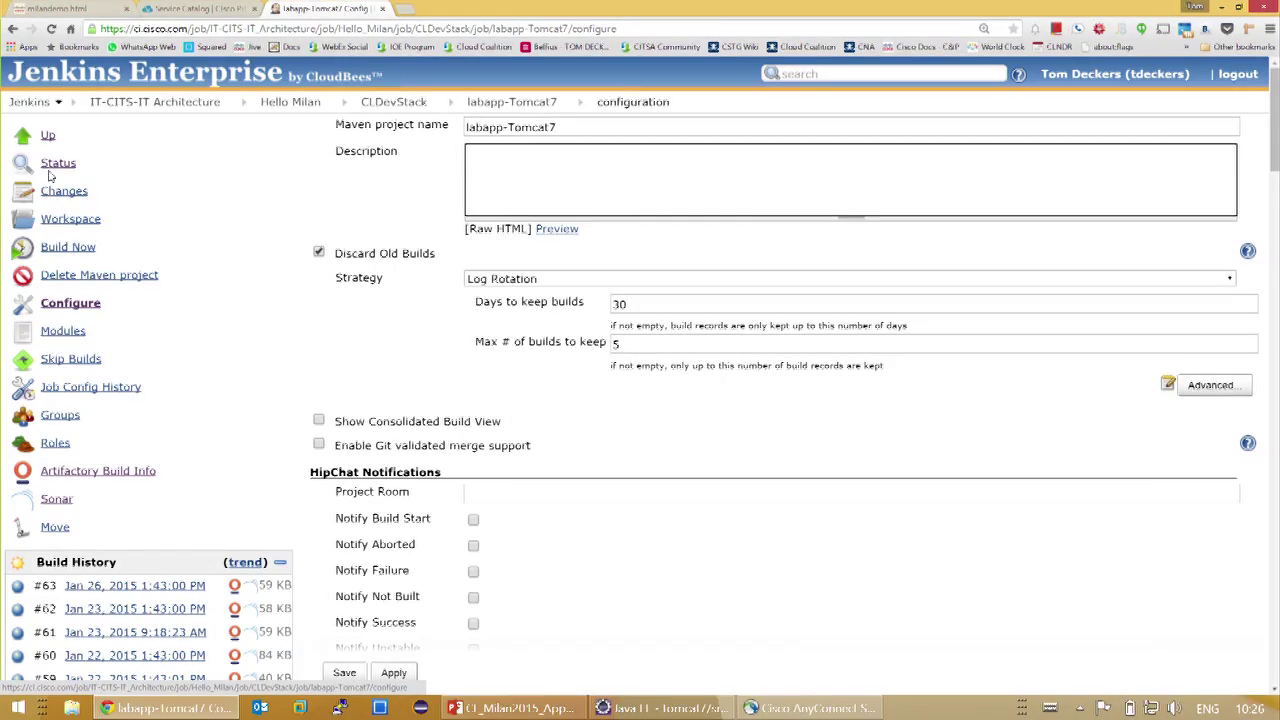
click(52, 166)
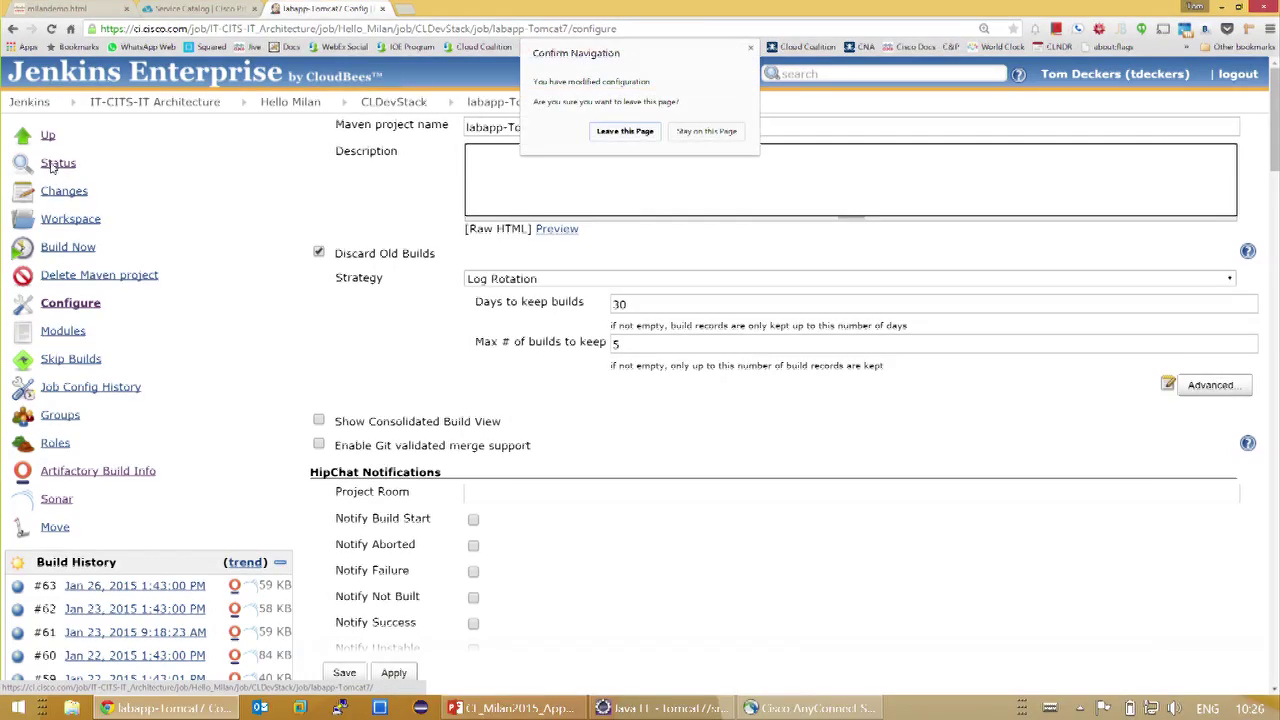
- Leave the modified configuration and view the job's Sonar report in a new tab
click(616, 132)
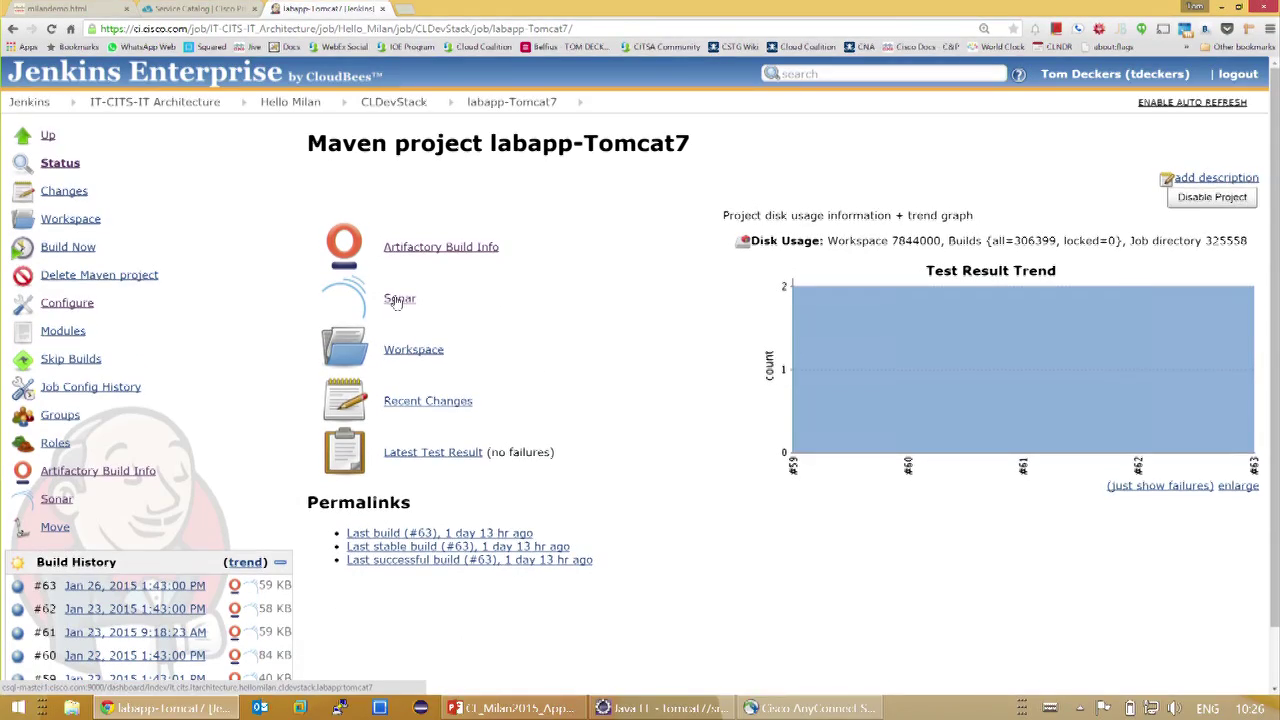
right_click(397, 304)
click(422, 310)
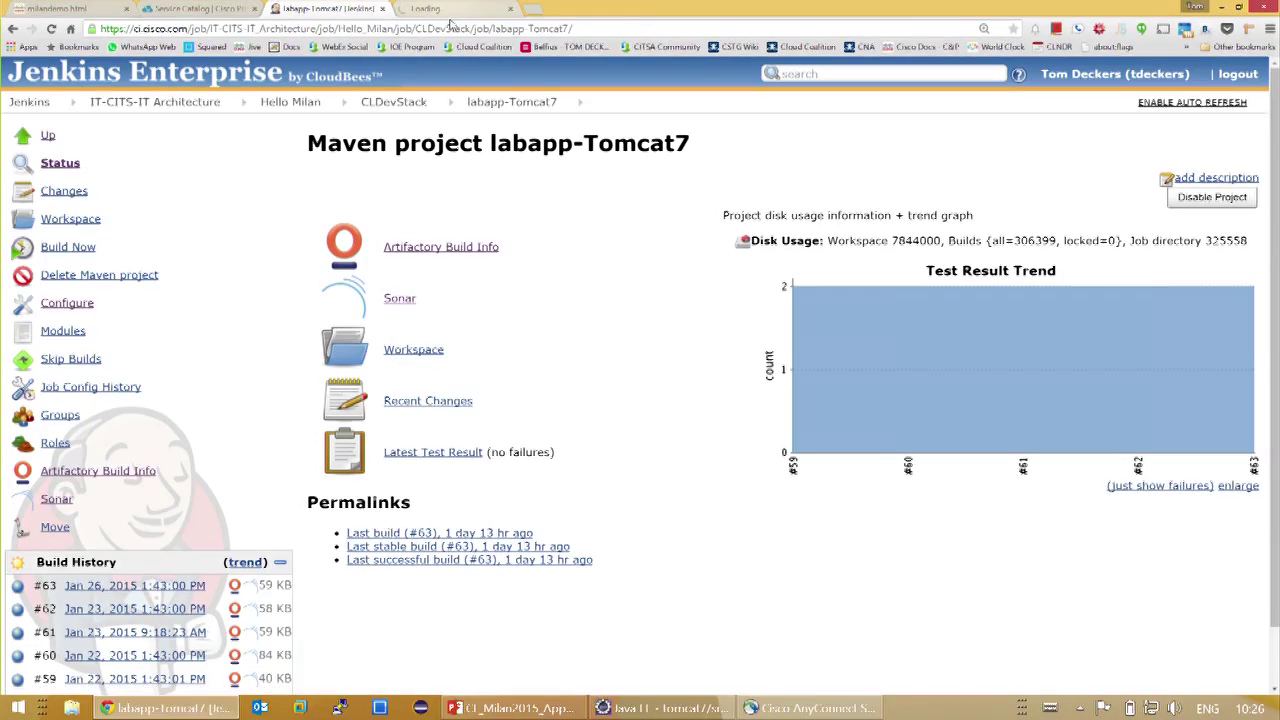
click(448, 10)
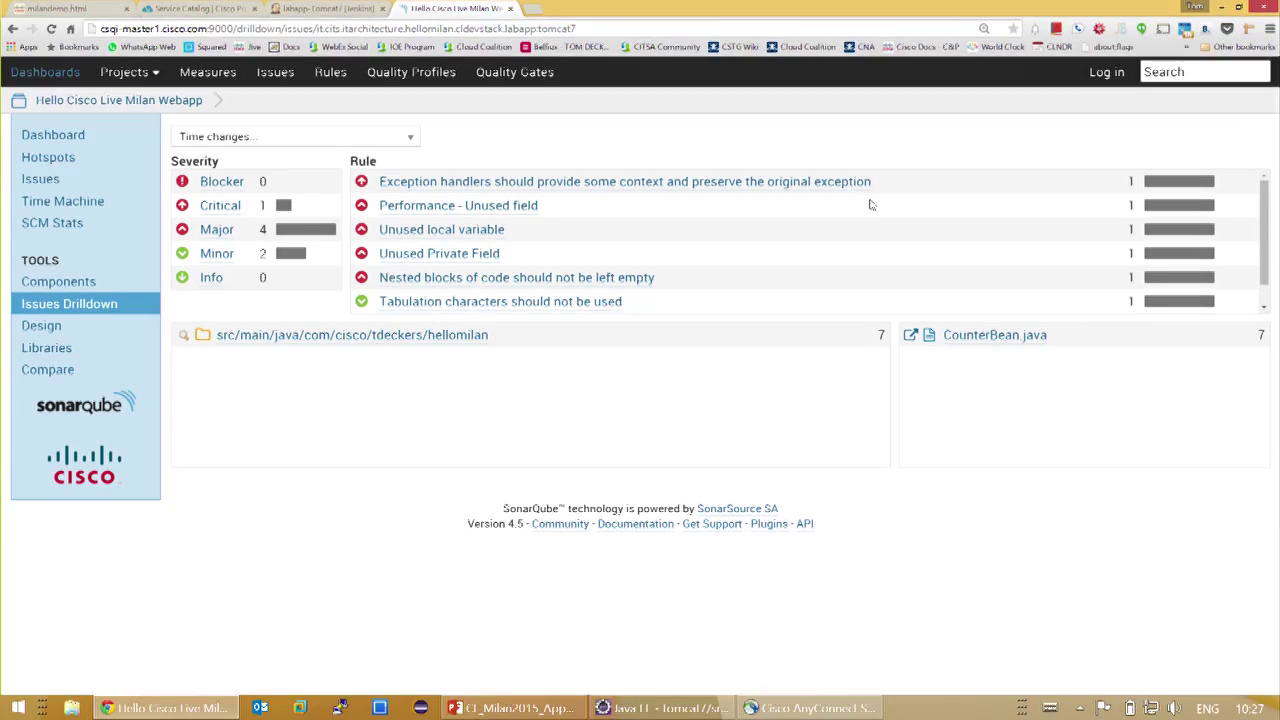
- Filter issues to the rule 'Exception handlers should provide some context and preserve the original exception'
click(576, 186)
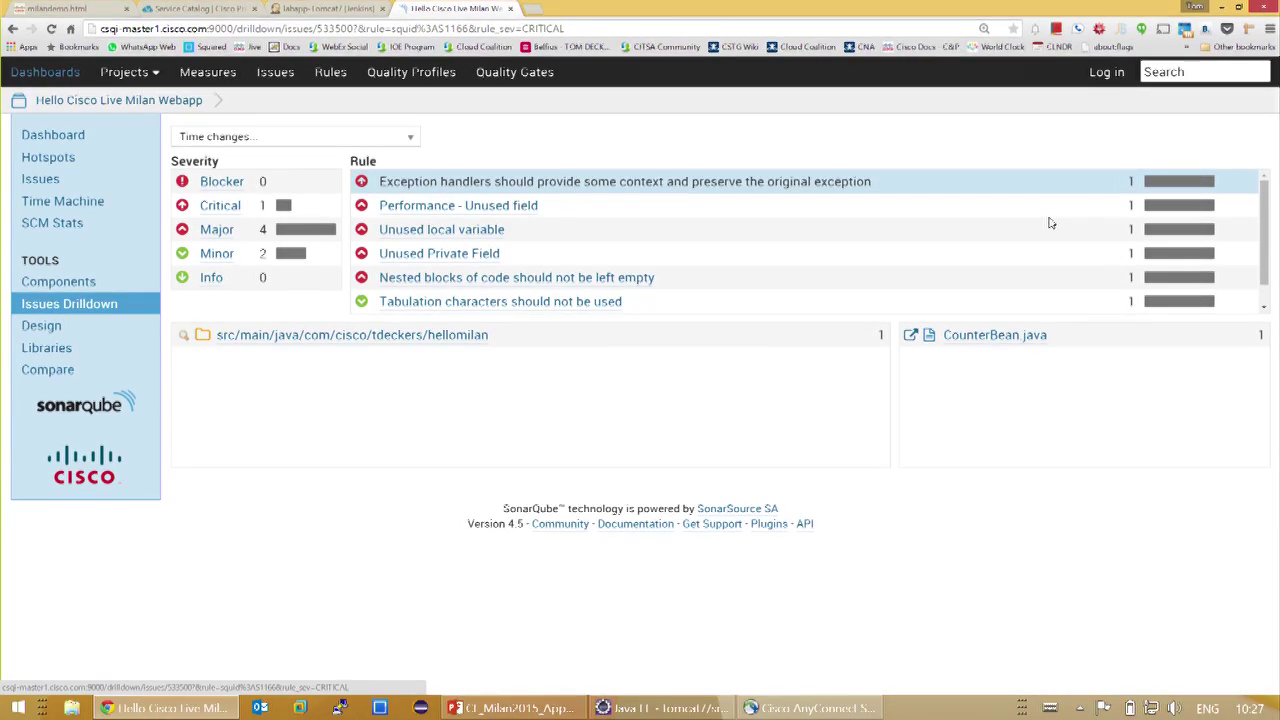
scroll(1050, 222, down, 1)
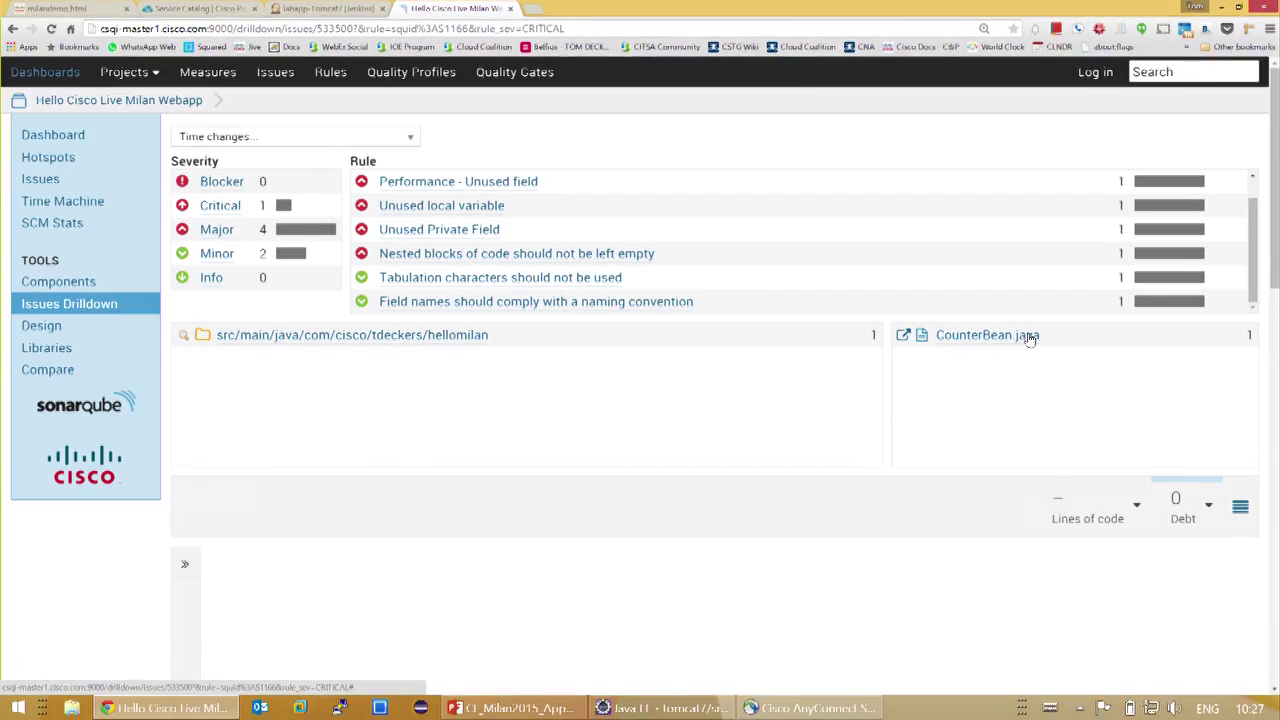